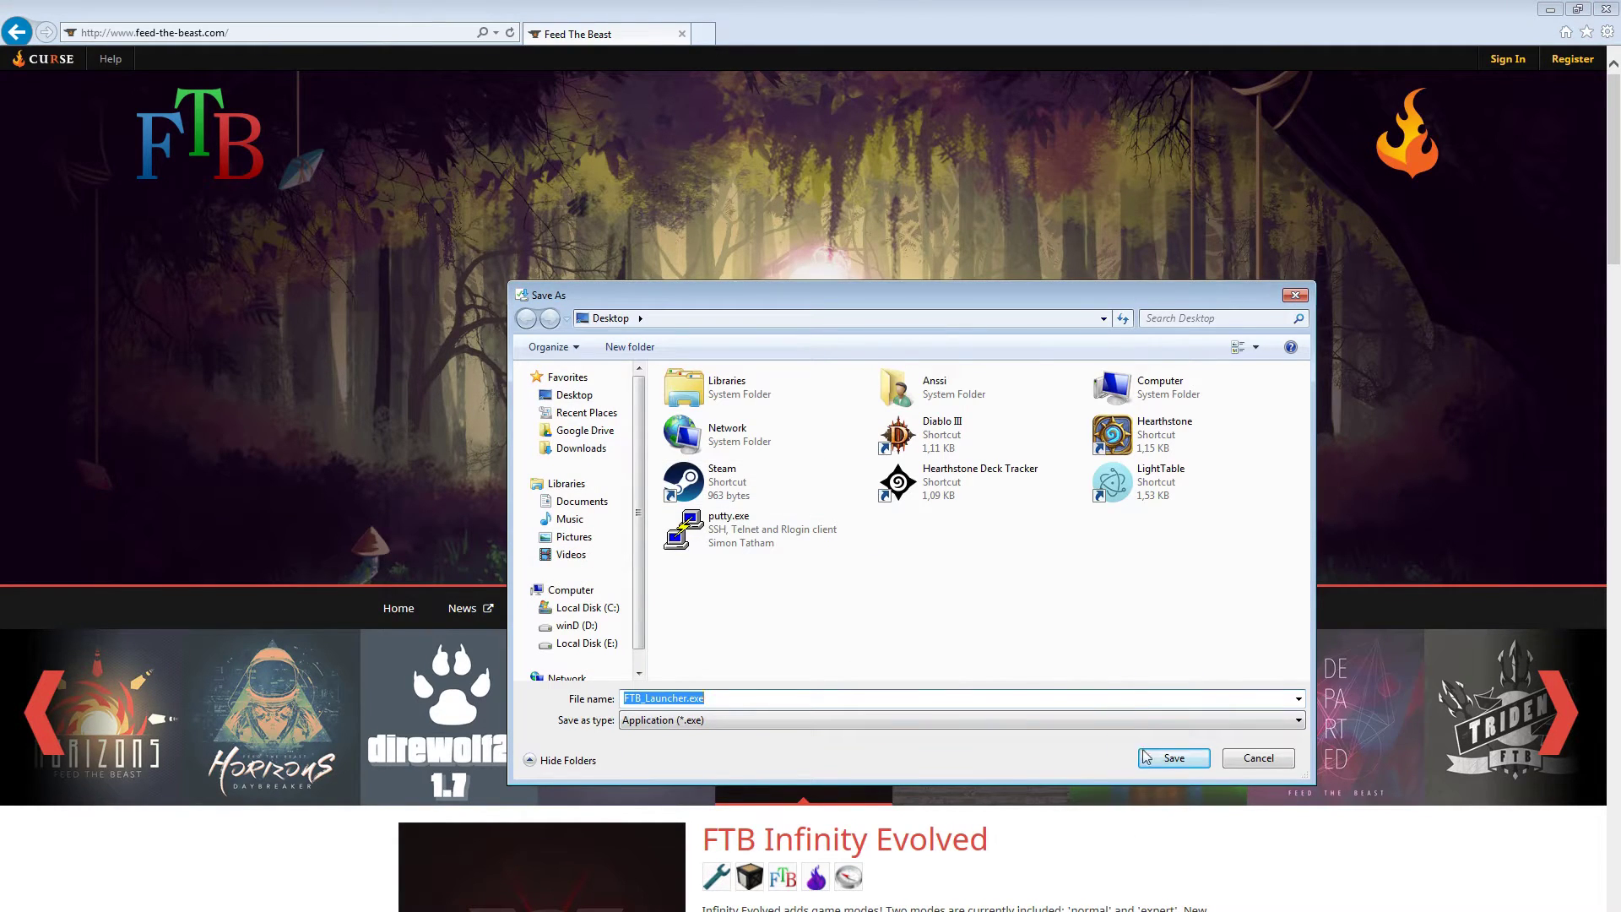
# - Save FTB_Launcher.exe to the Desktop and close Internet Explorer
pyautogui.click(1182, 761)
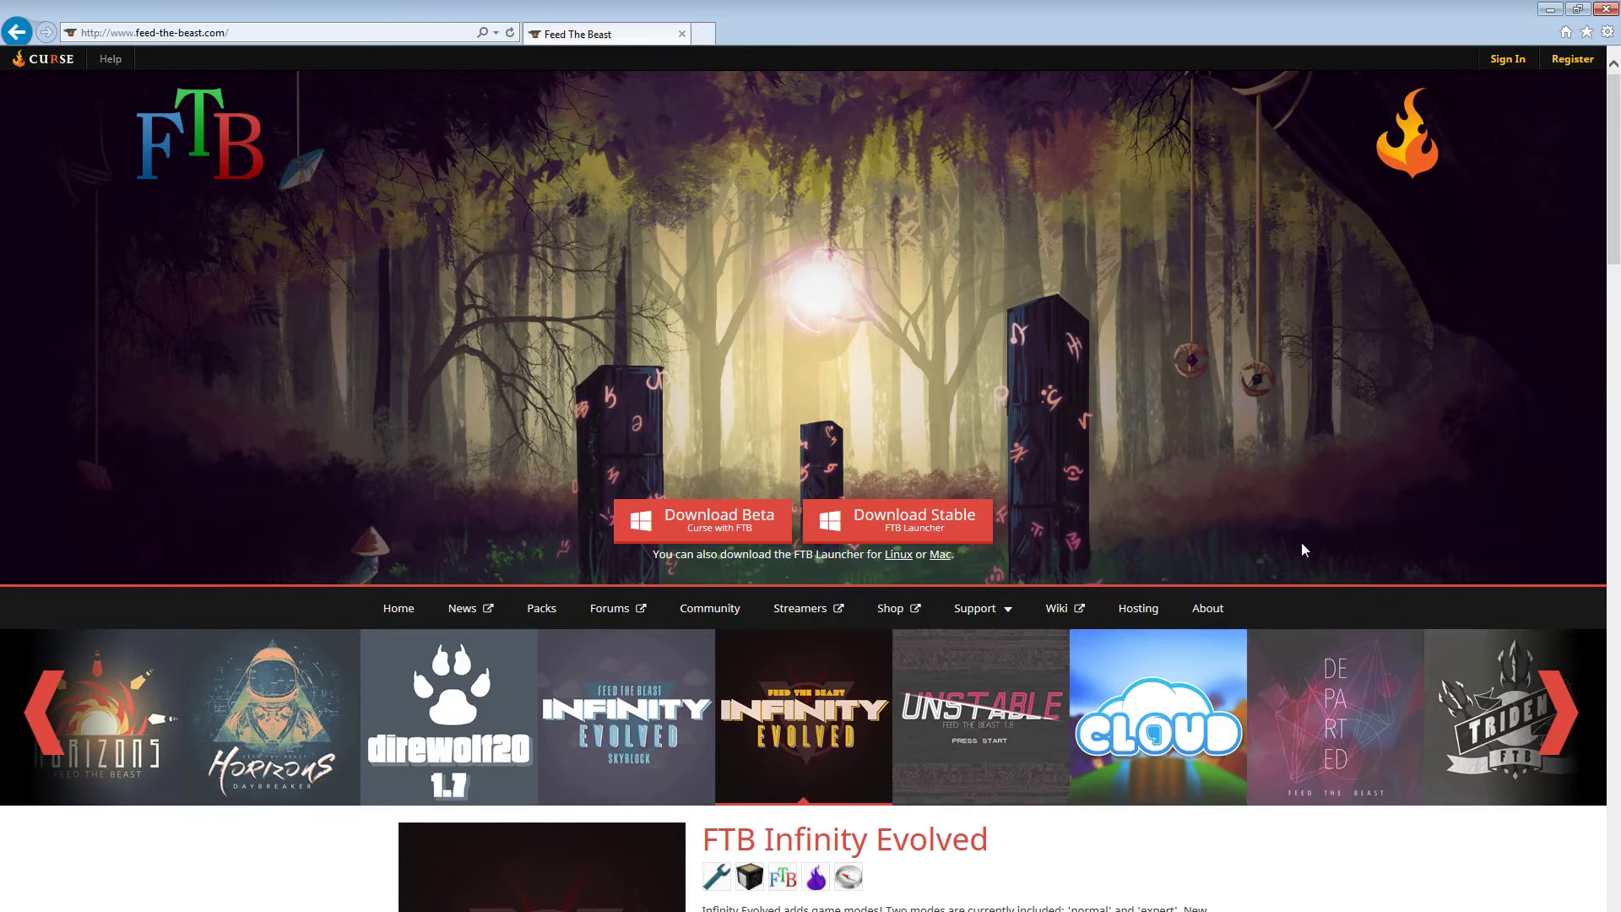
pyautogui.click(1550, 8)
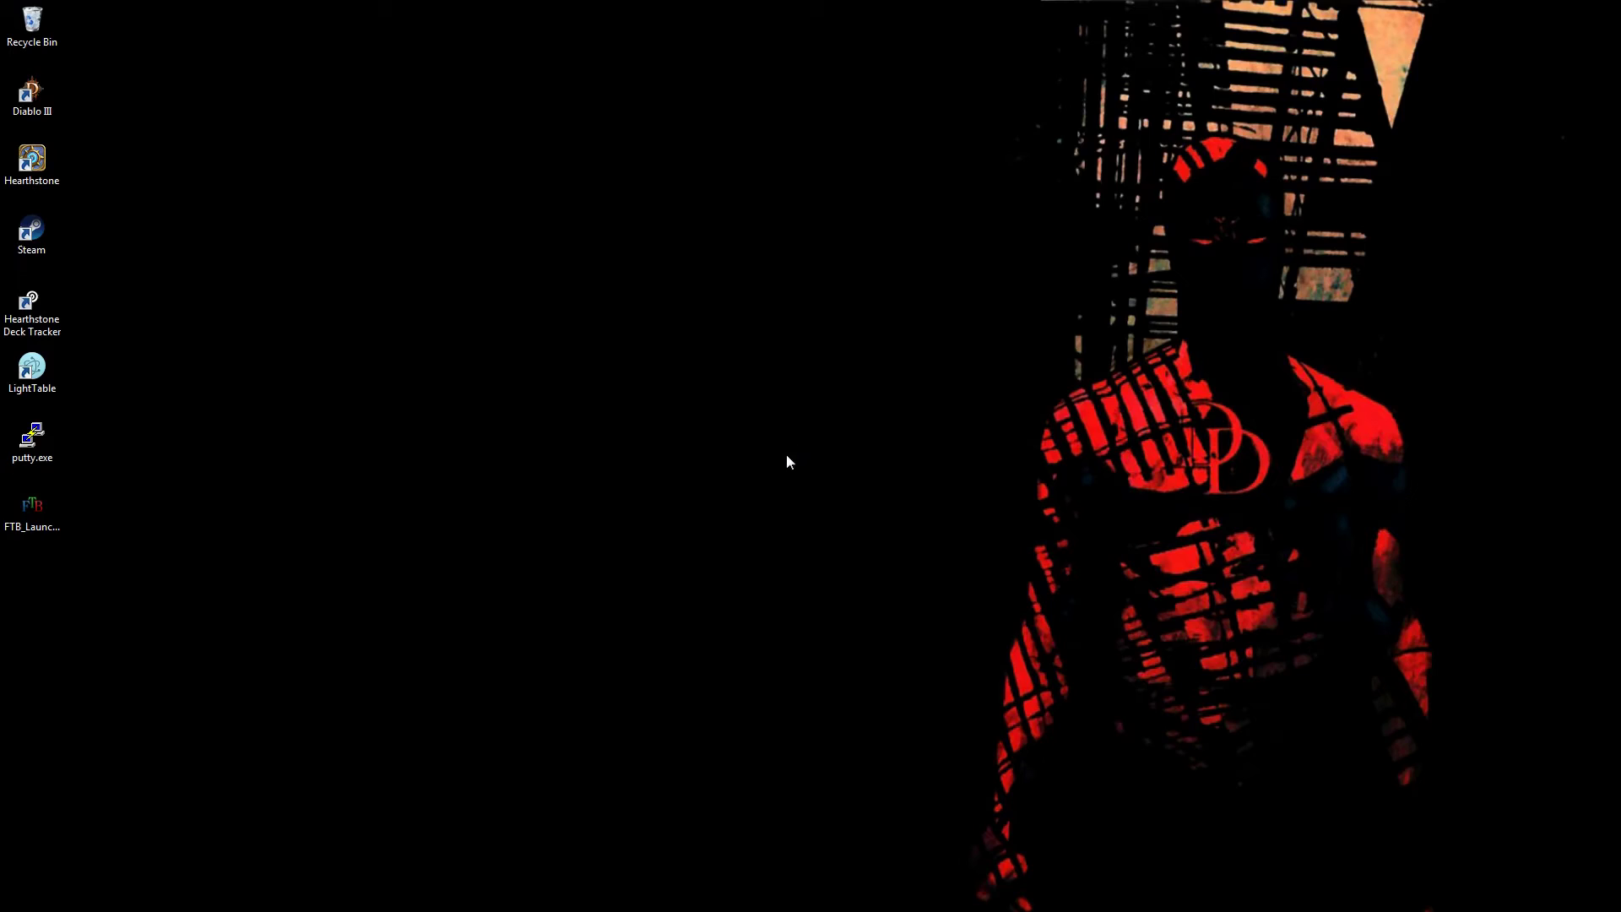
# - Run FTB_Launcher.exe from the Desktop with 'Always ask before opening this file' unchecked
pyautogui.click(51, 516)
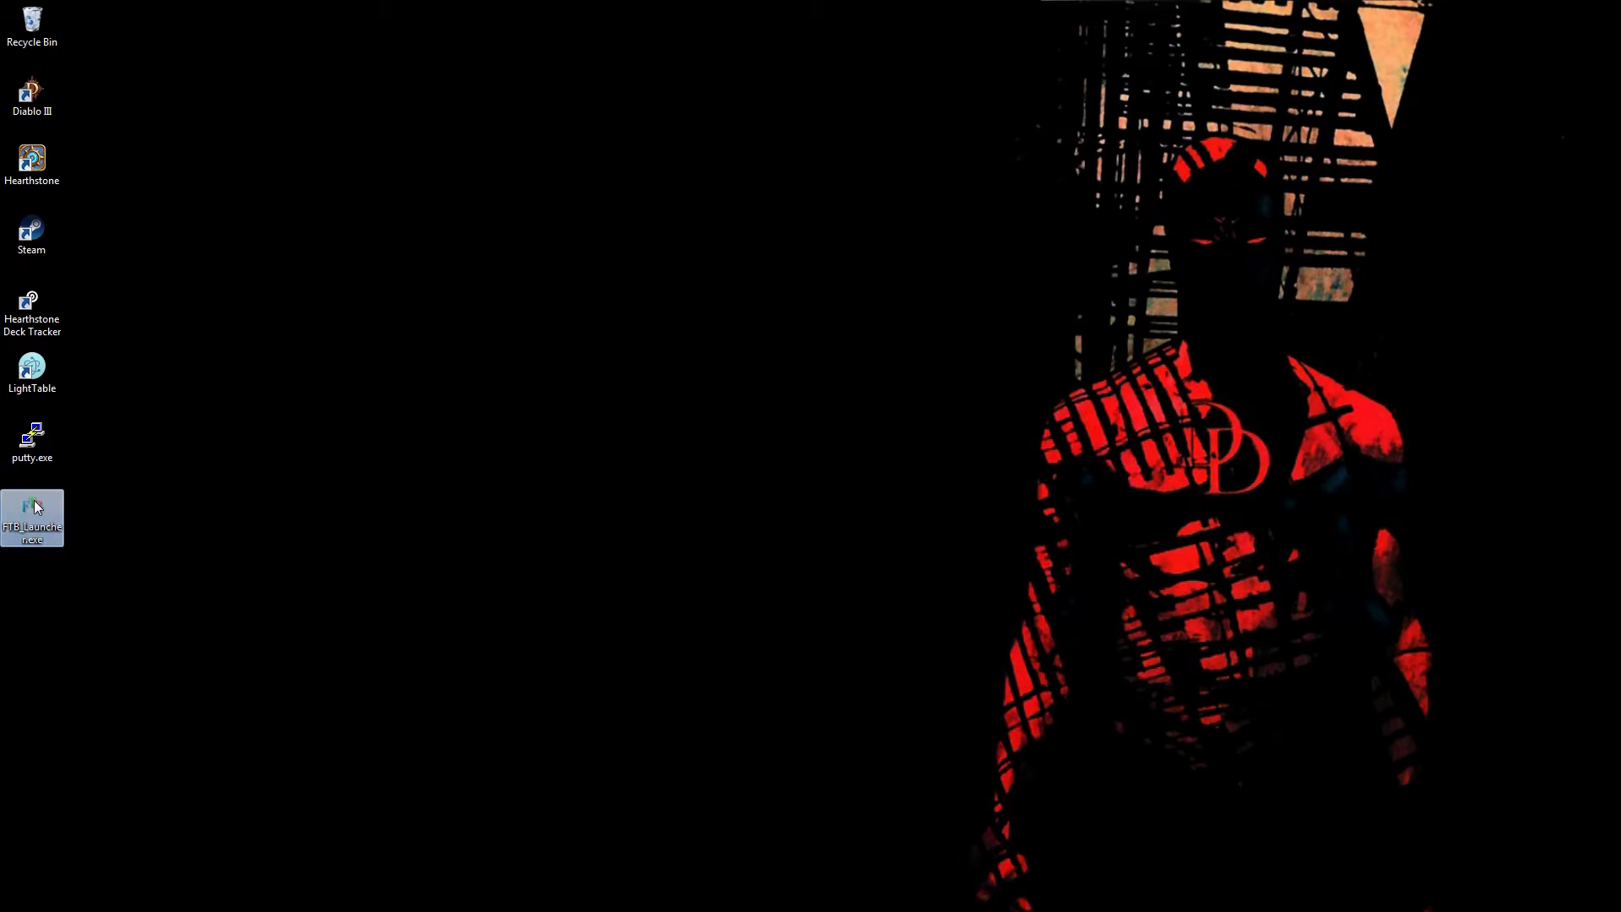
pyautogui.doubleClick(37, 502)
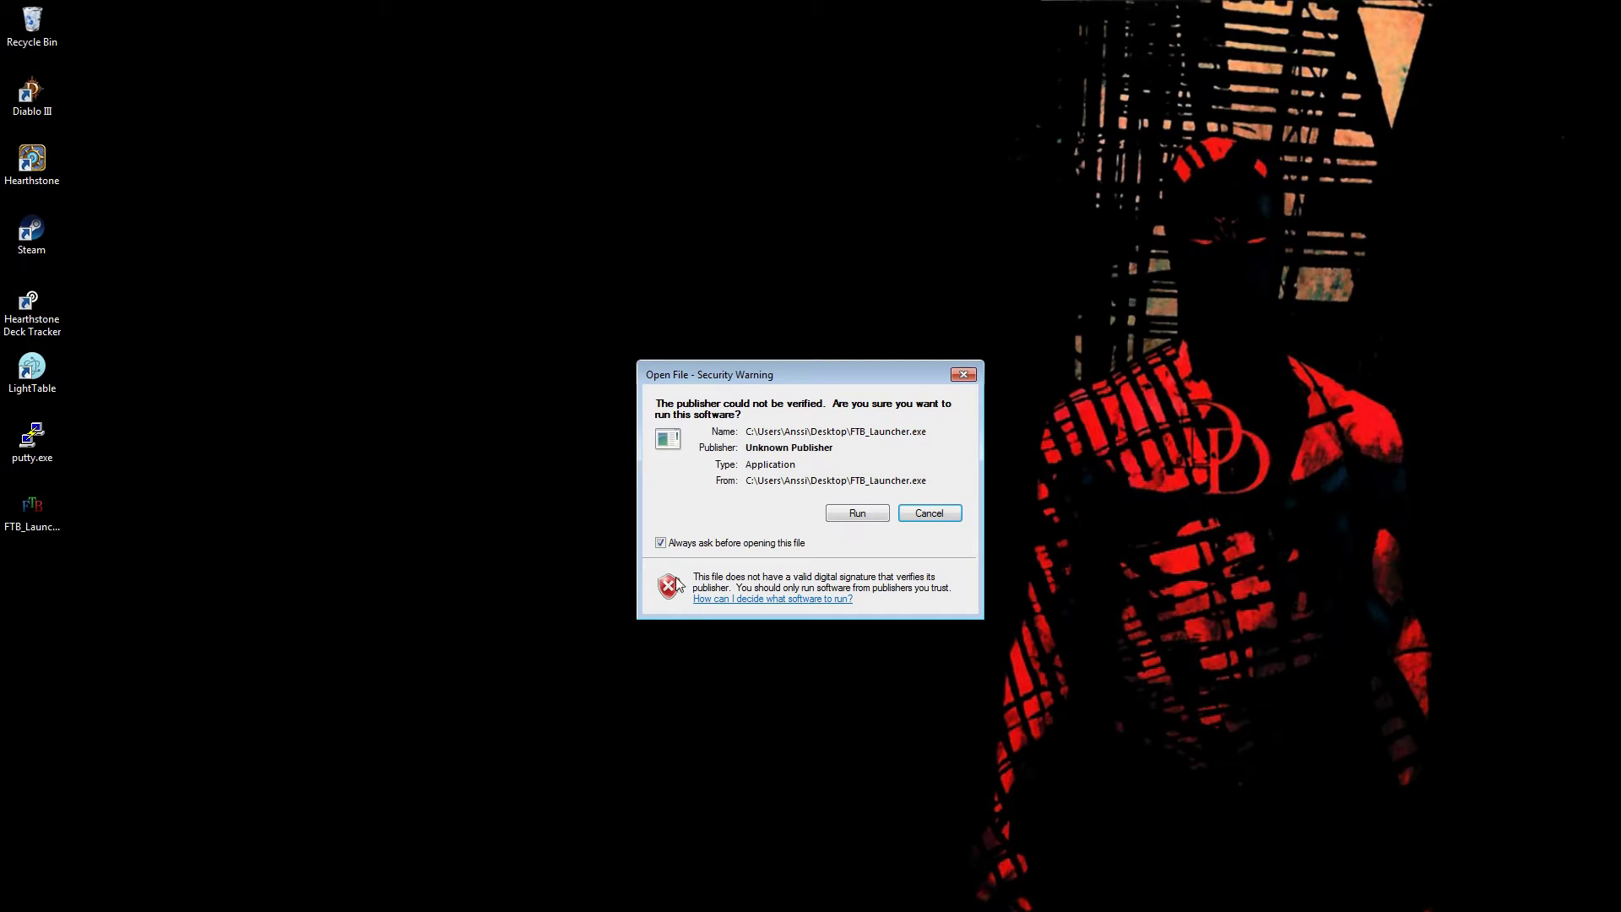
pyautogui.click(662, 543)
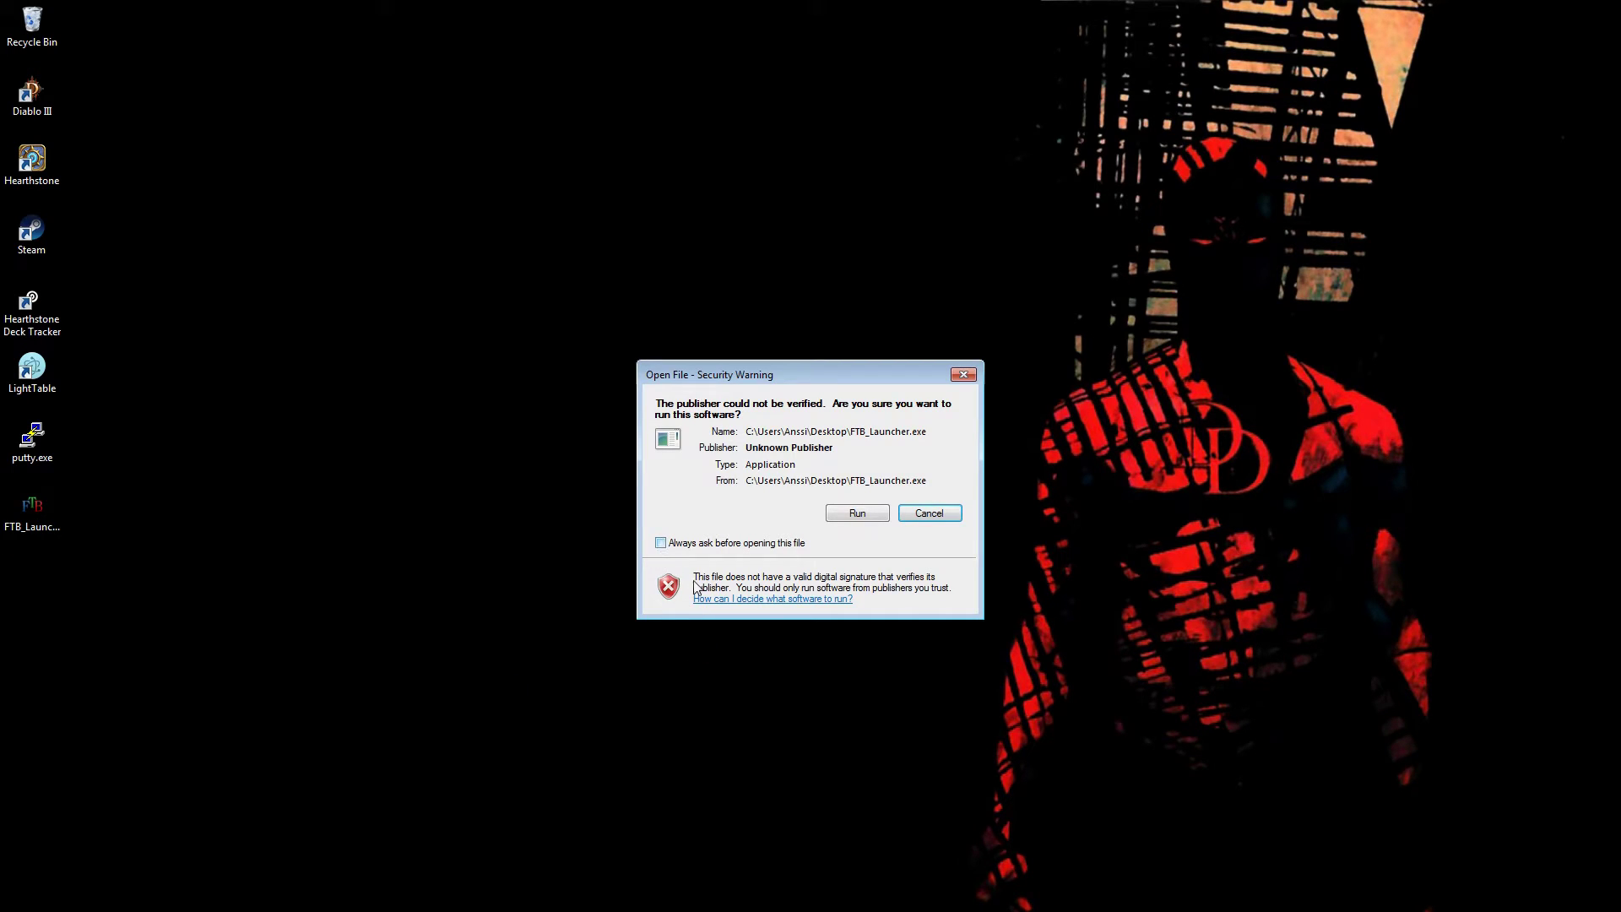
pyautogui.click(857, 514)
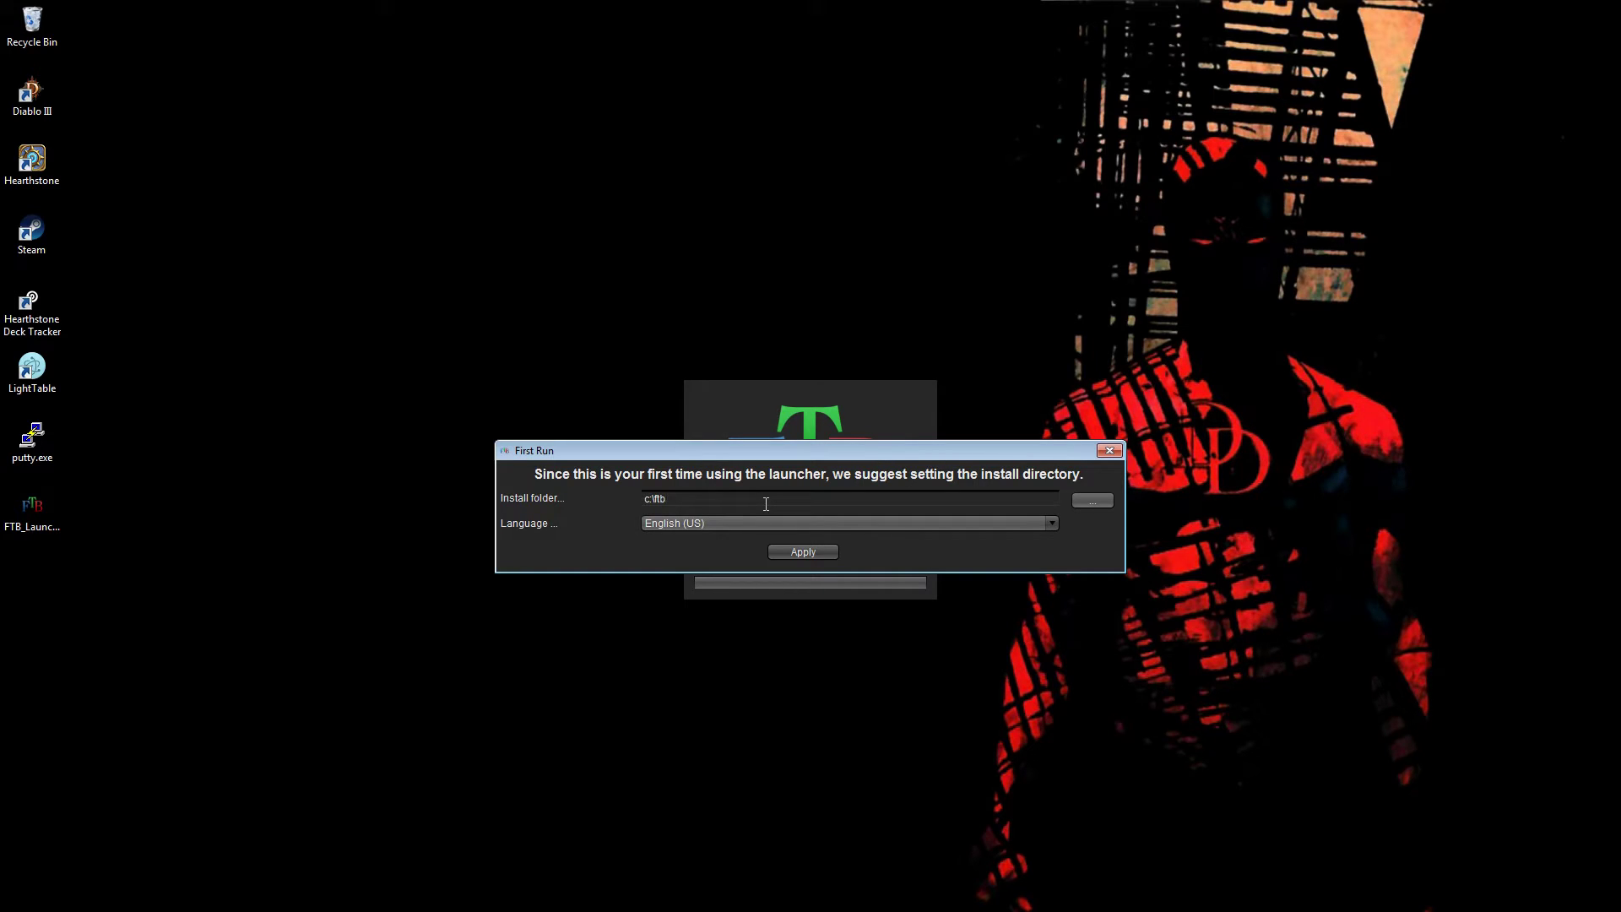
# - Apply First Run settings with install folder c:\ftb and English (US) language
pyautogui.click(811, 525)
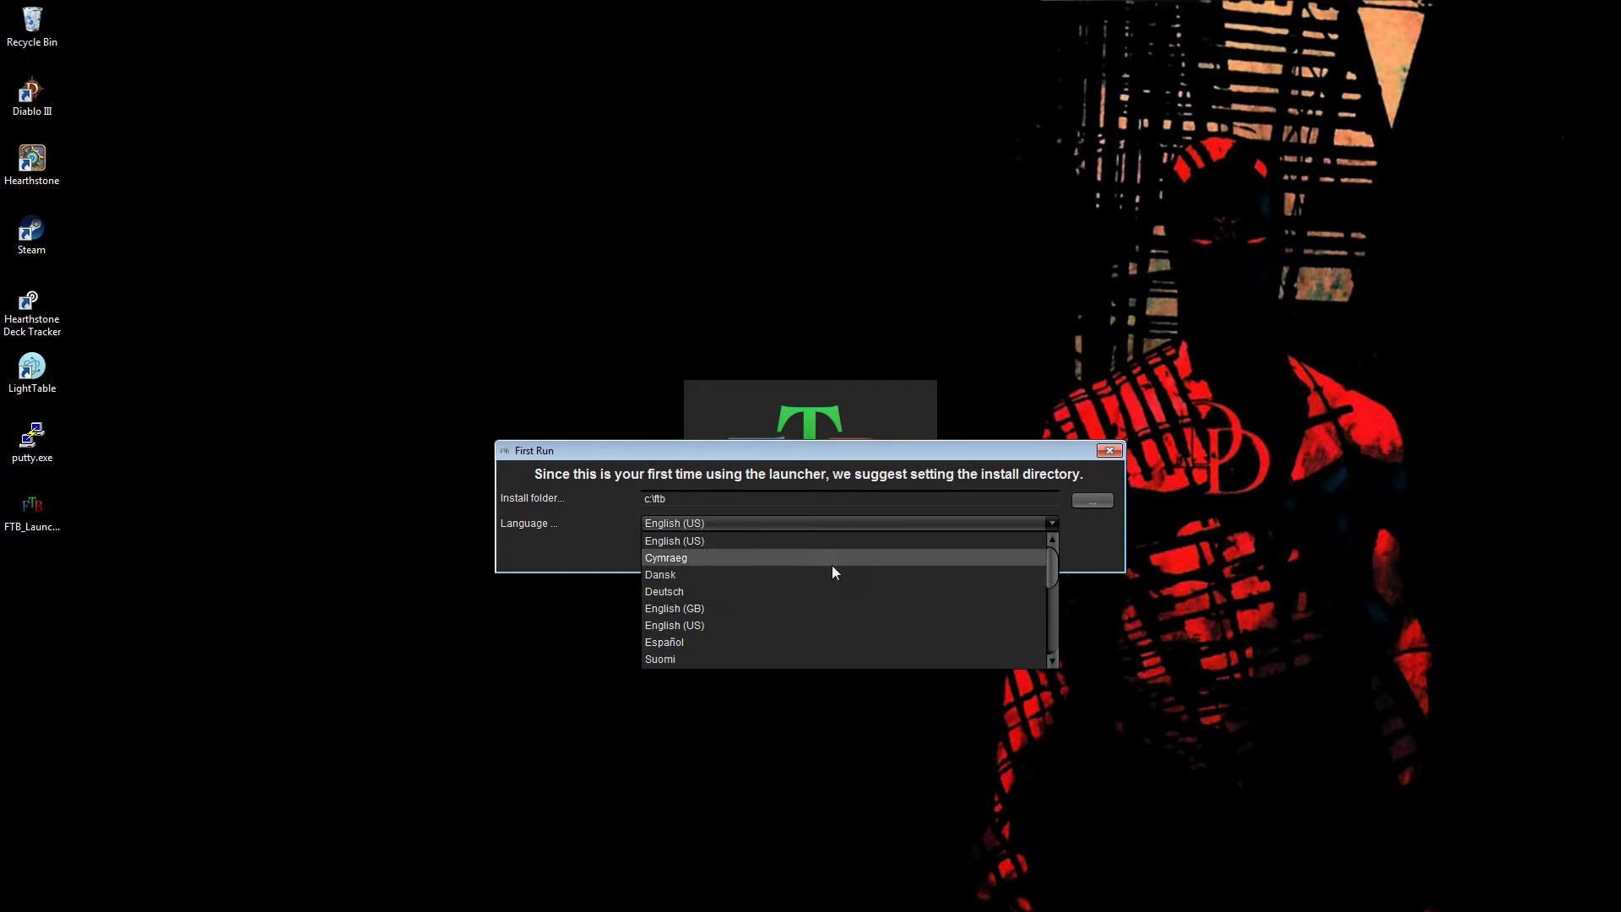
pyautogui.click(843, 525)
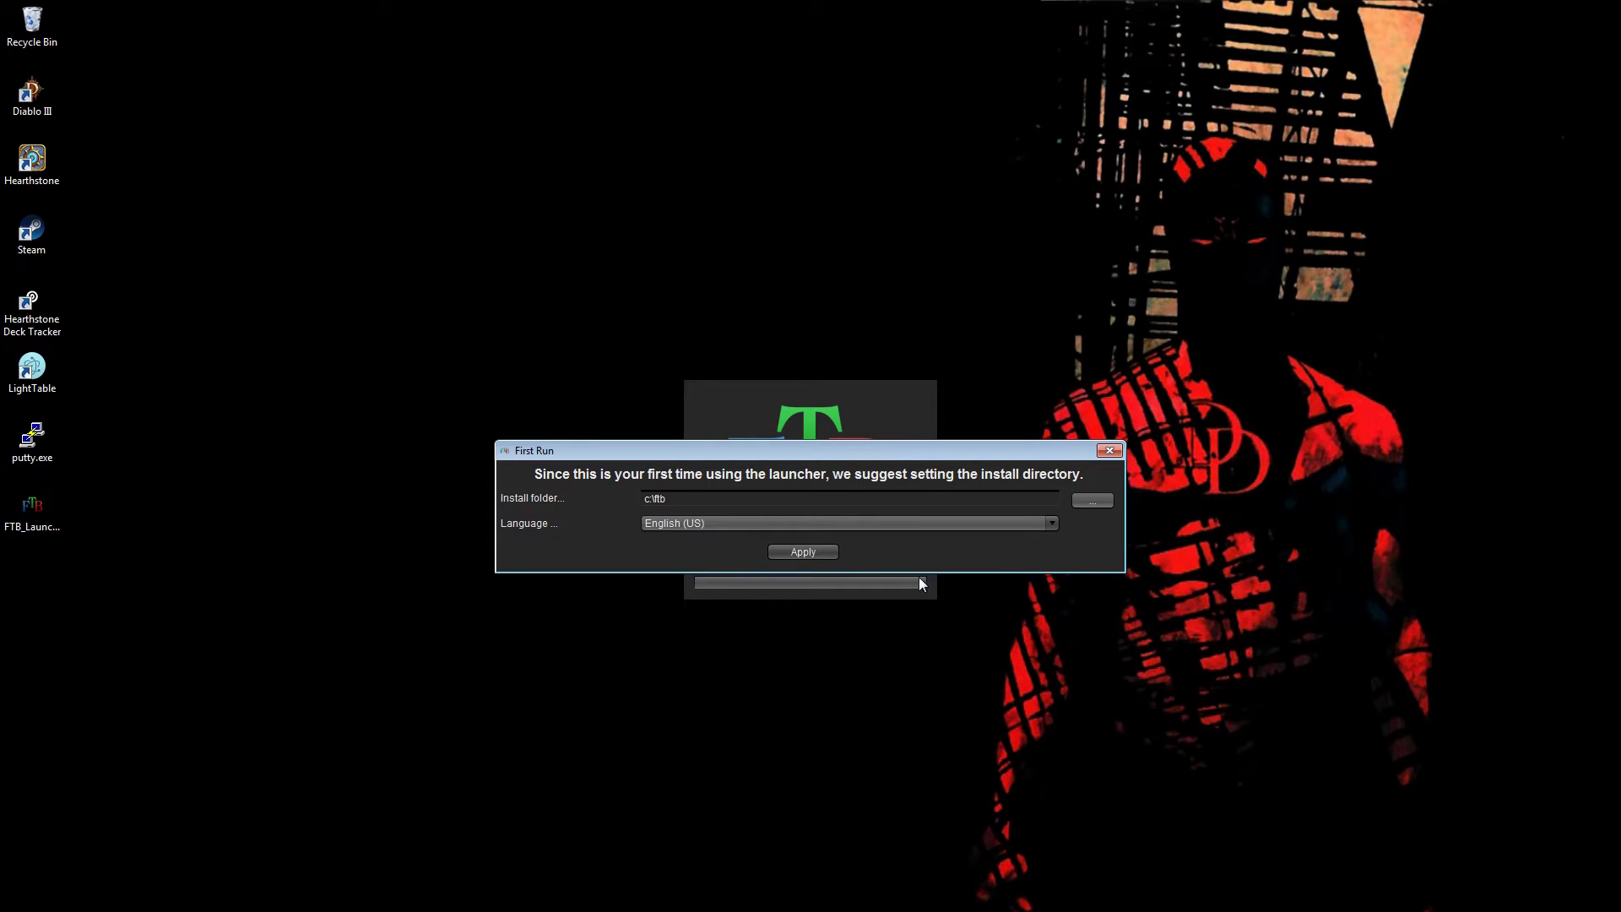
pyautogui.click(804, 552)
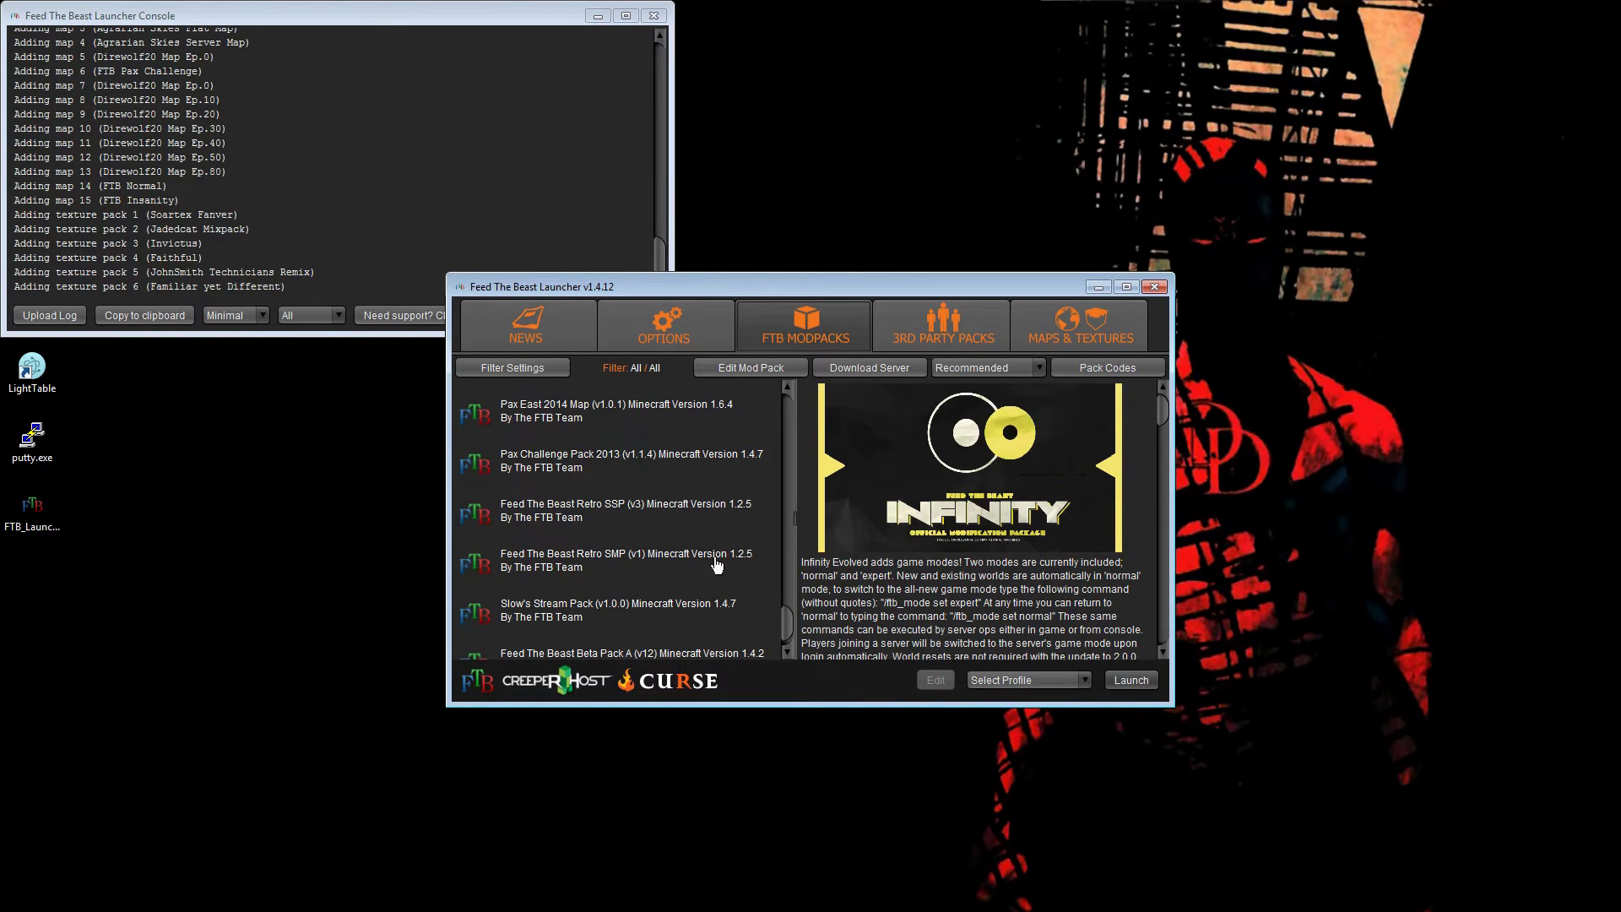
# - Scroll the modpack list and select FTB Infinity Evolved 1.7
pyautogui.moveTo(789, 624); pyautogui.dragTo(833, 405)
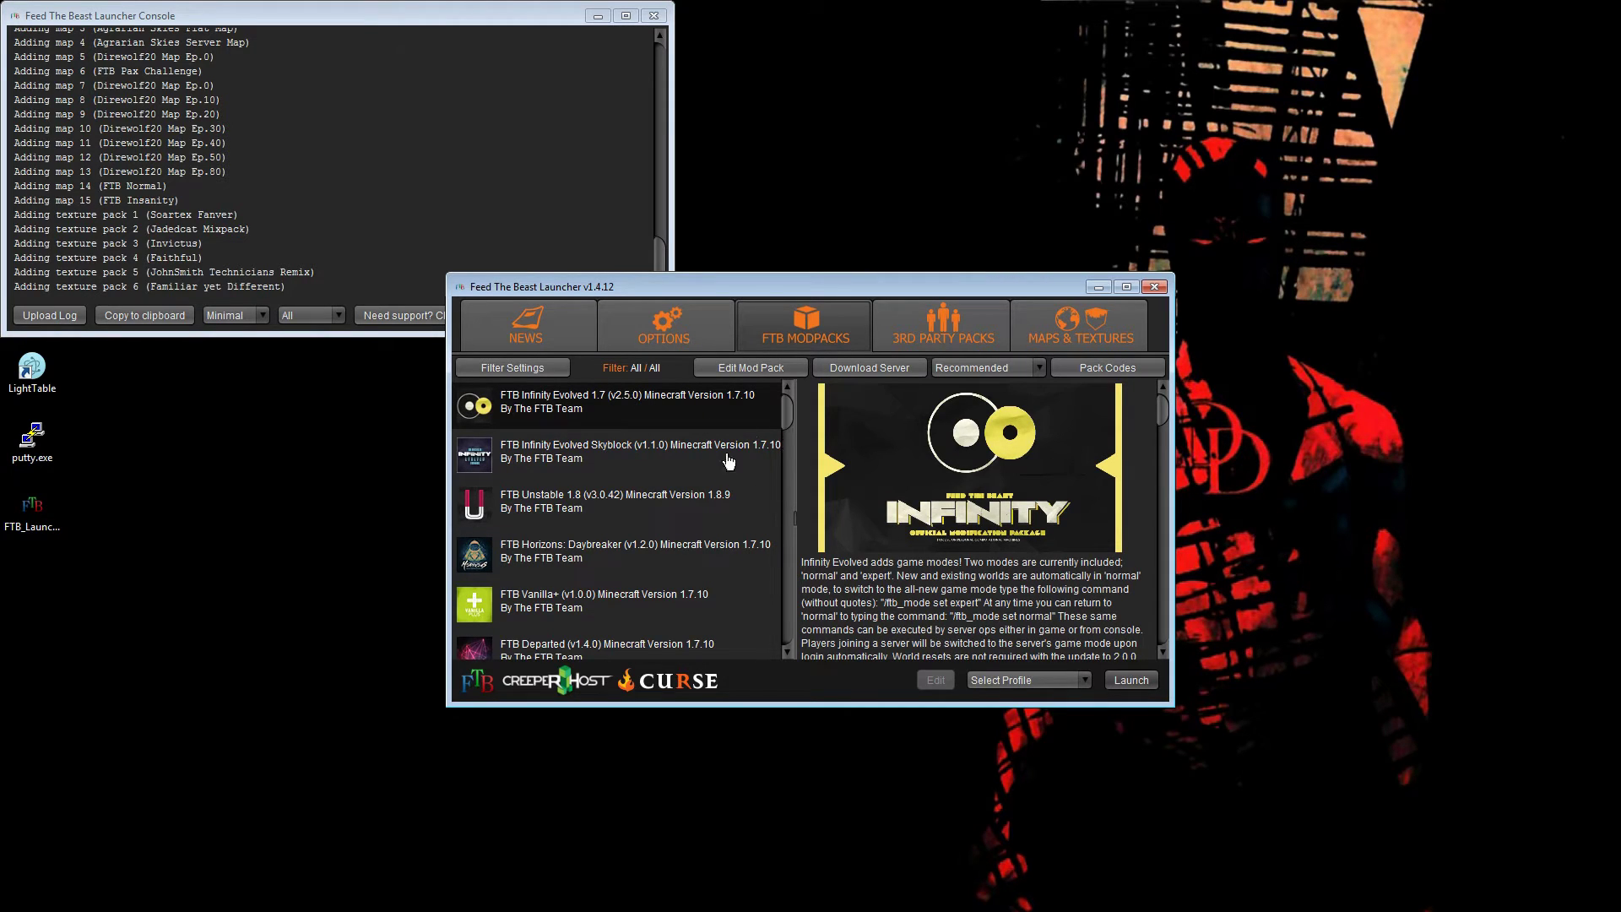
pyautogui.click(724, 498)
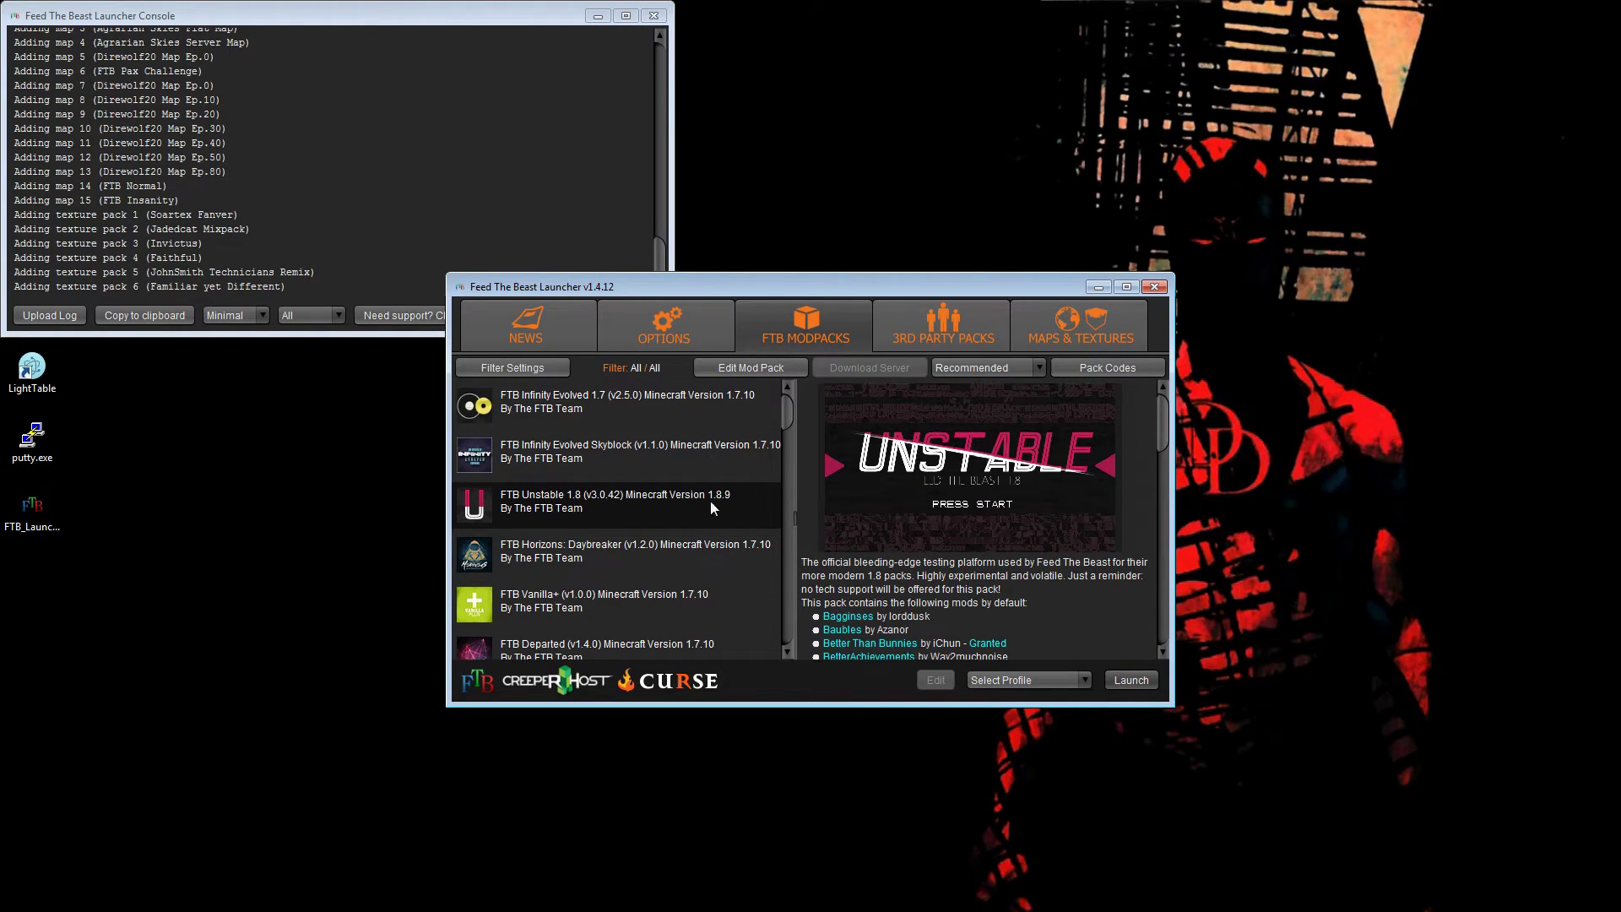
pyautogui.click(644, 407)
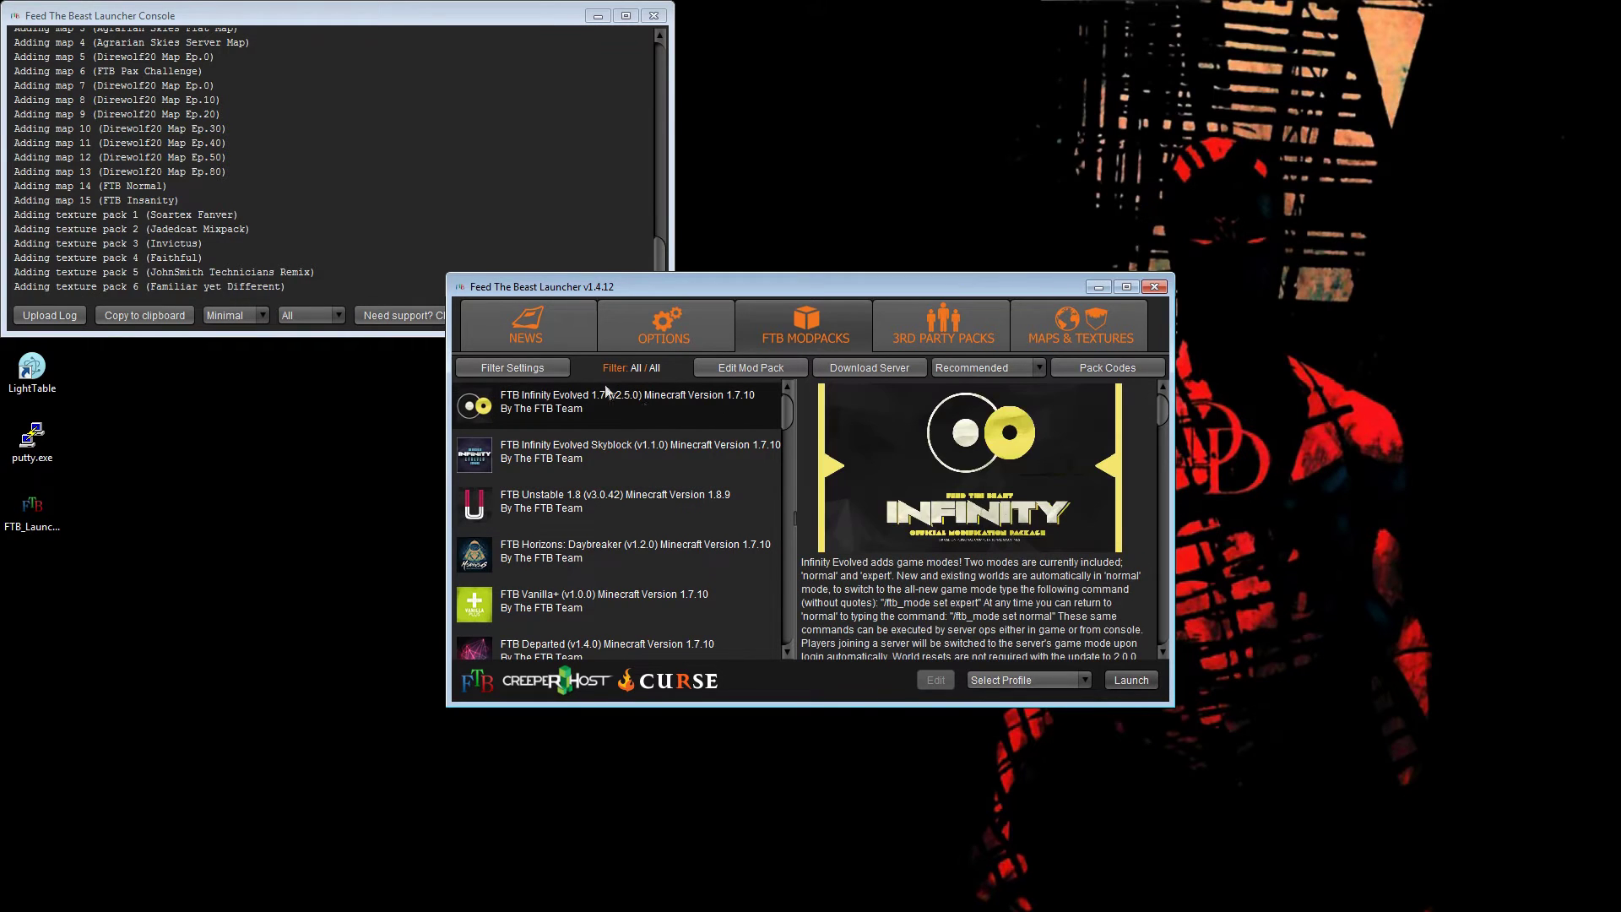
# - Leave the Minecraft version filter at All and bring up the launcher Options page
pyautogui.click(540, 366)
pyautogui.click(883, 462)
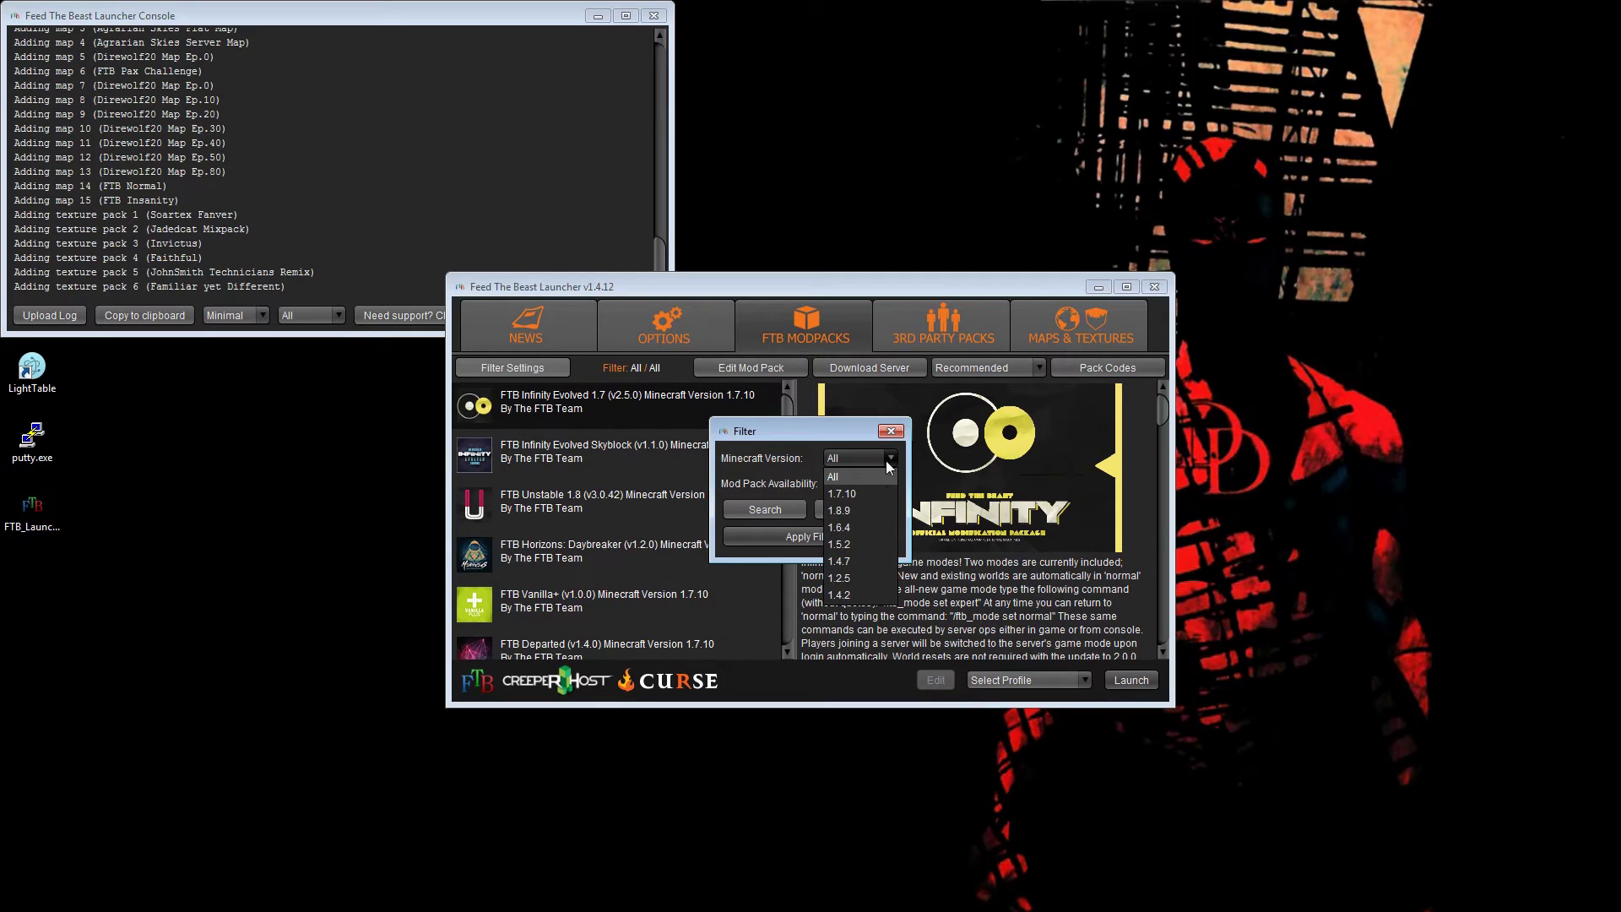
pyautogui.click(886, 463)
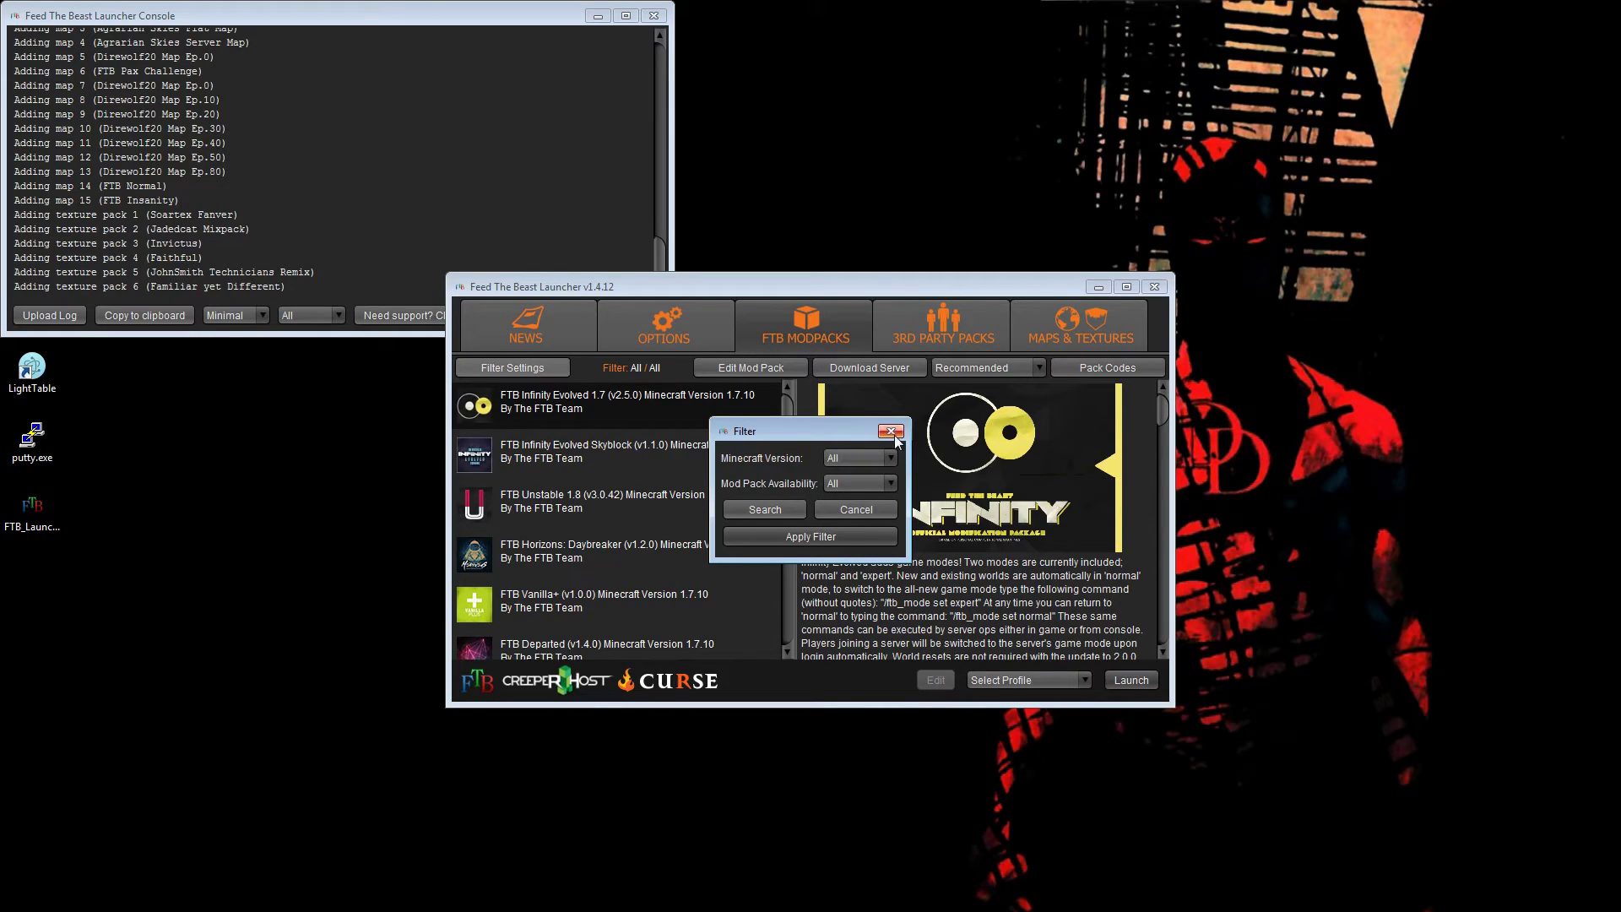
pyautogui.click(892, 432)
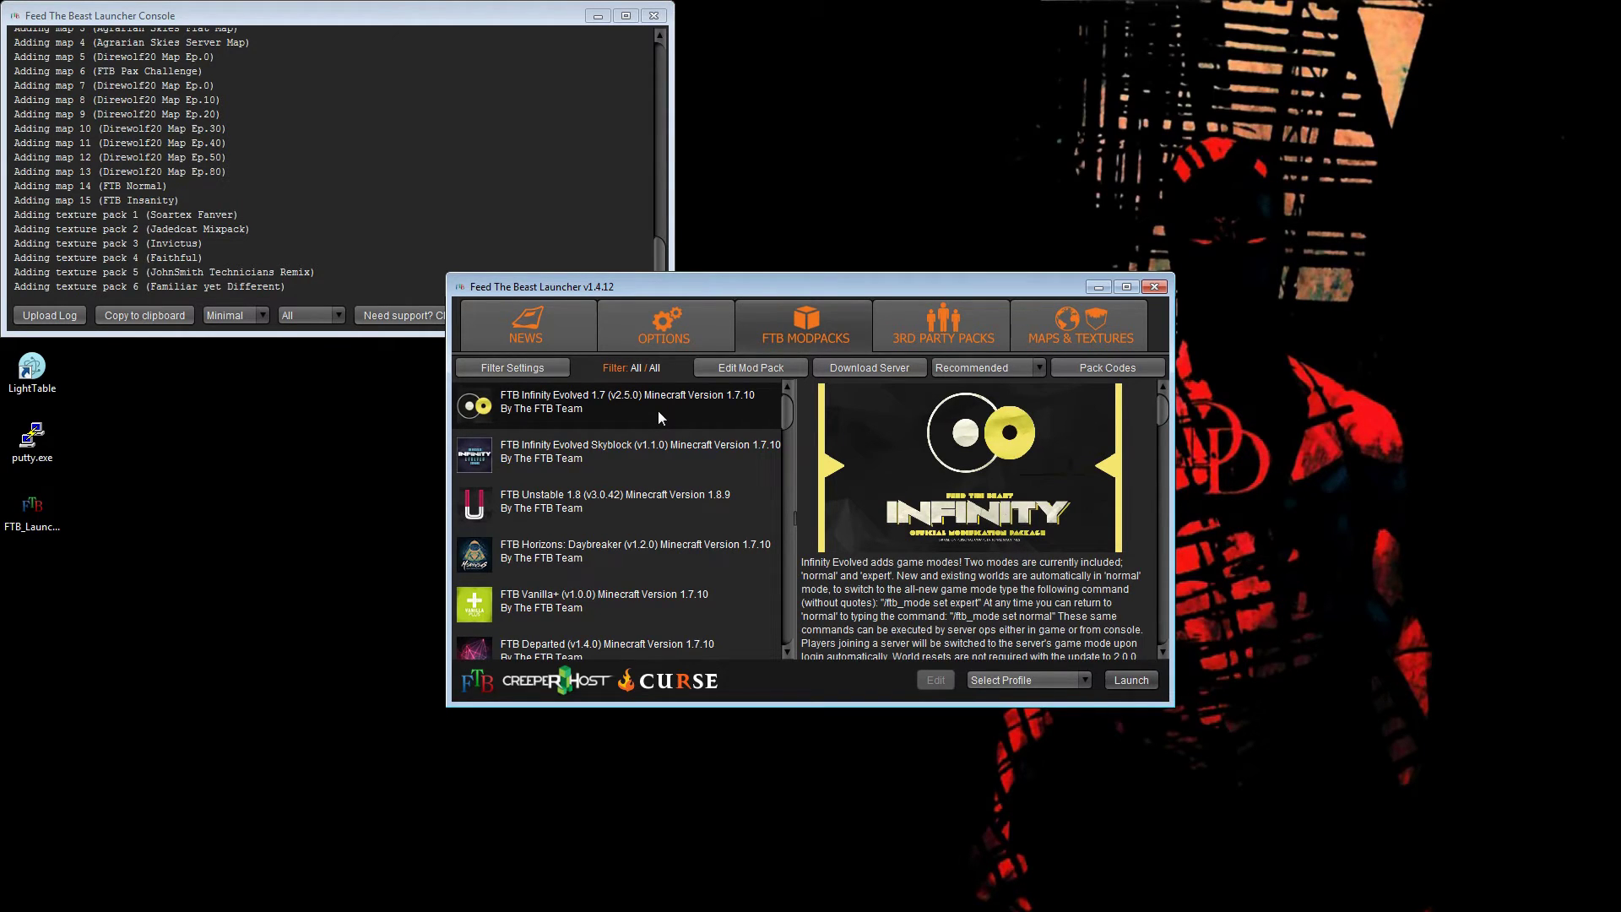
pyautogui.click(678, 324)
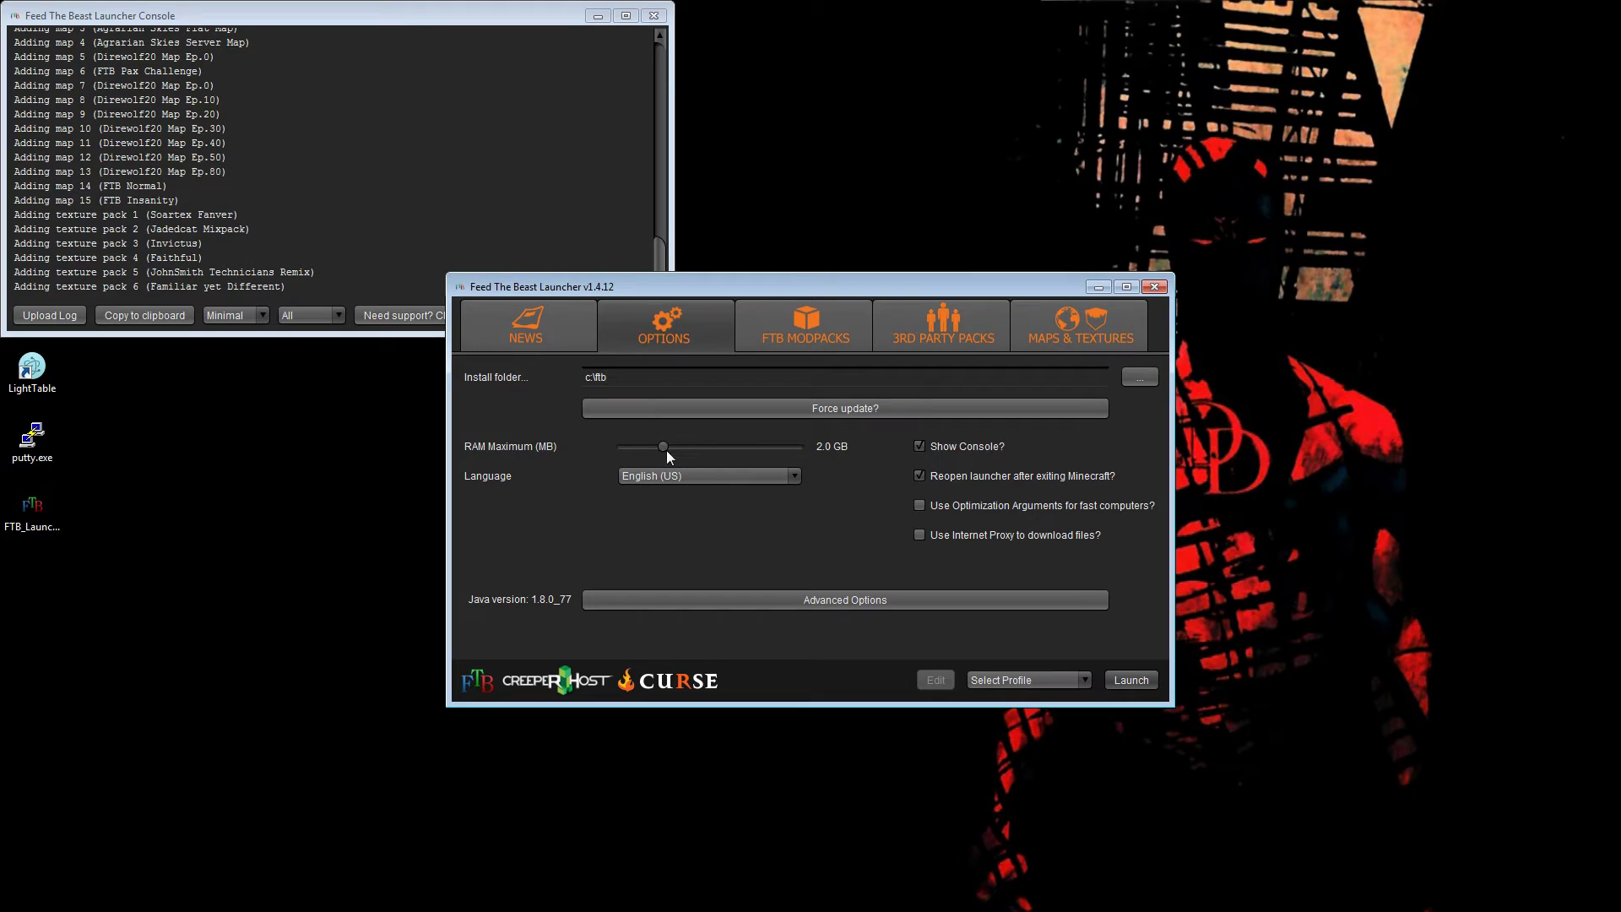
# - Raise maximum RAM from 2.0 to 4.0 GB, keep English (US), and go back to FTB Modpacks
pyautogui.moveTo(662, 448); pyautogui.dragTo(711, 448)
pyautogui.click(795, 476)
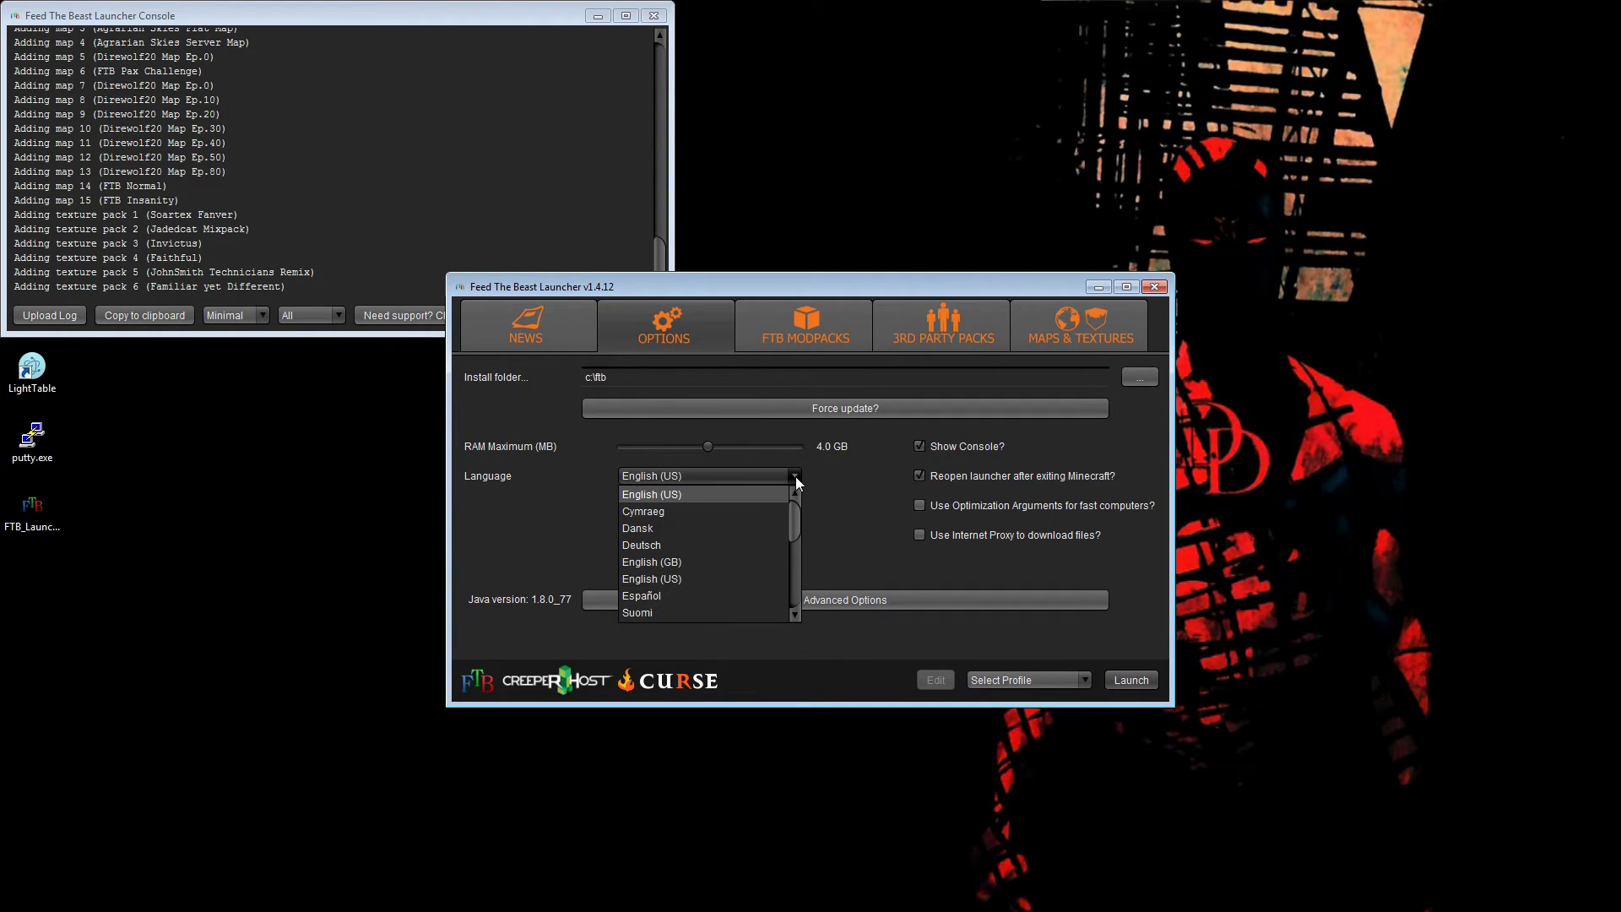
pyautogui.click(795, 477)
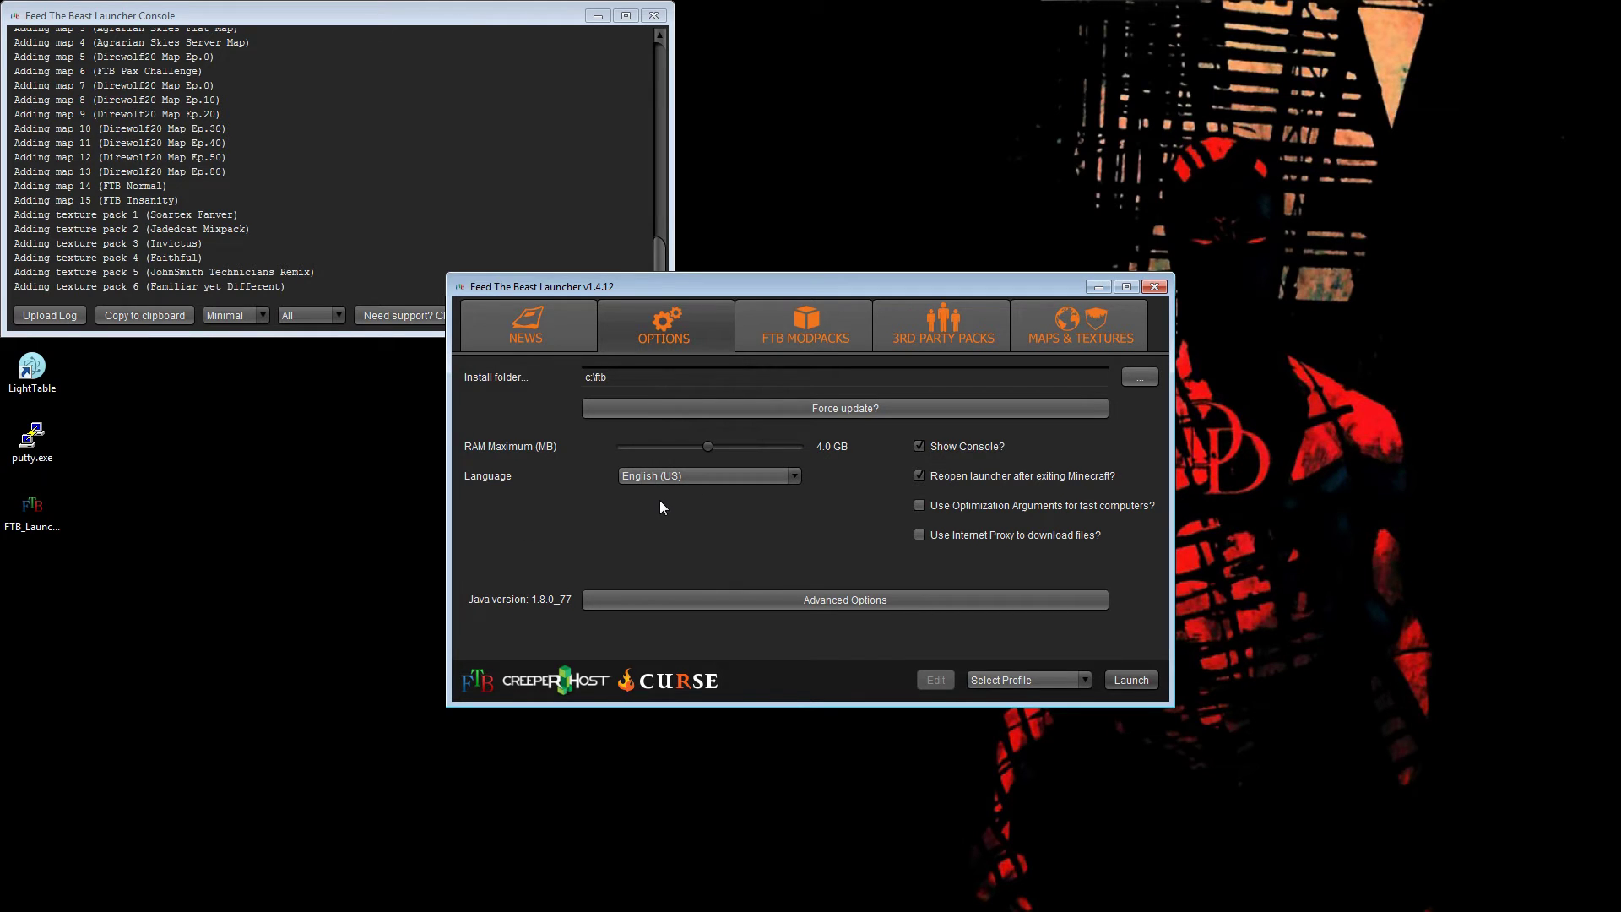
pyautogui.click(797, 323)
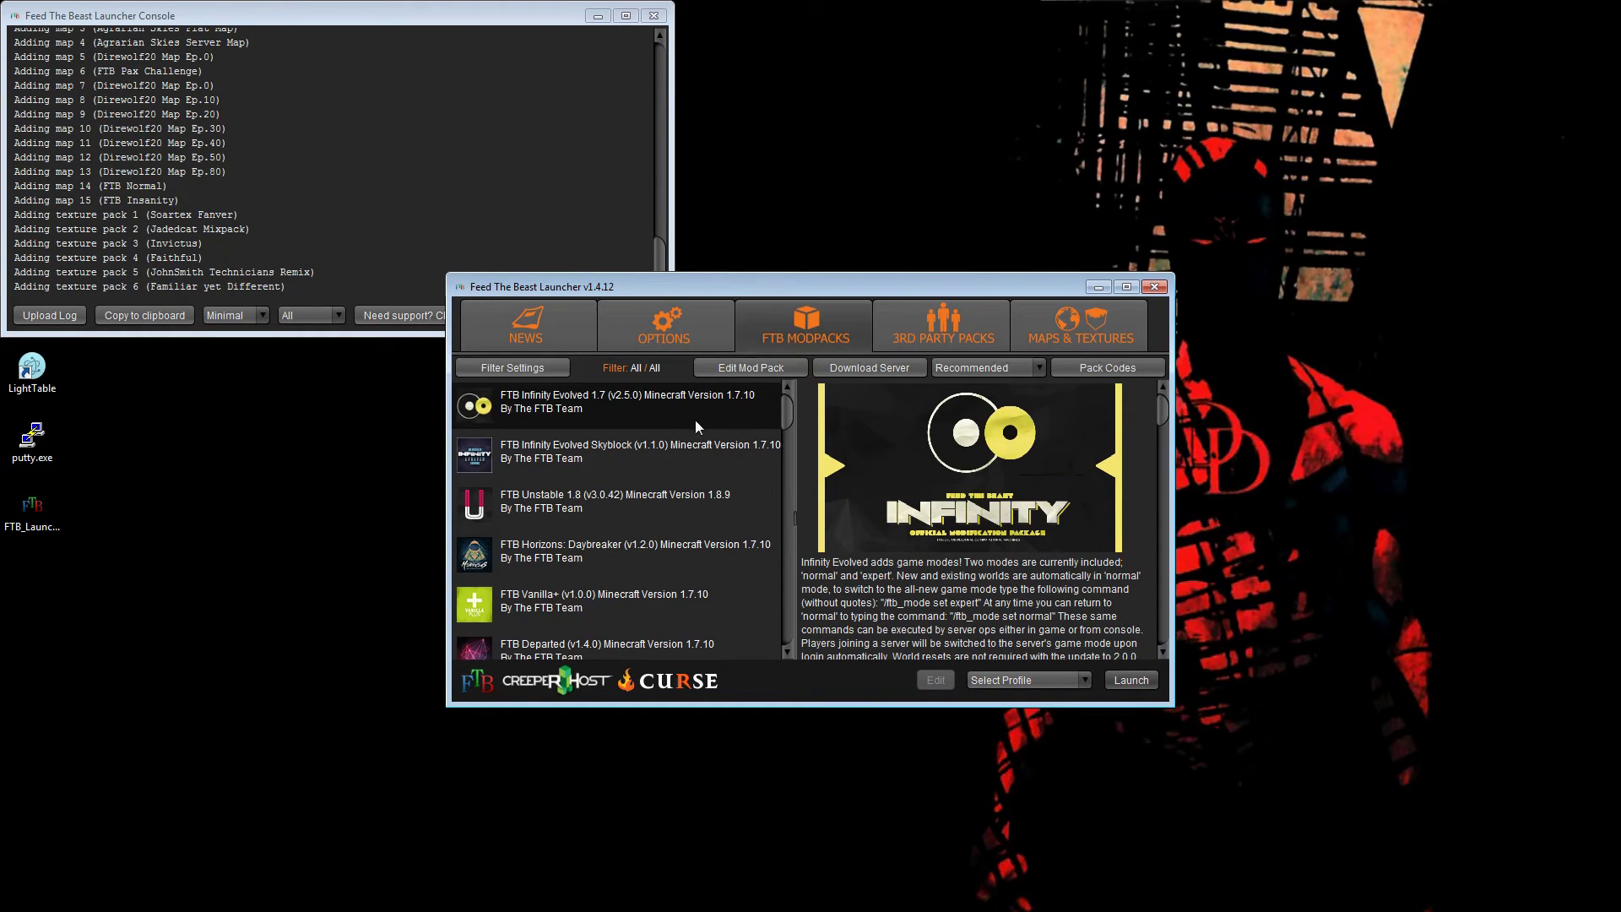
# - Create a new launcher profile using the Minecraft account's e-mail and password
pyautogui.click(1084, 679)
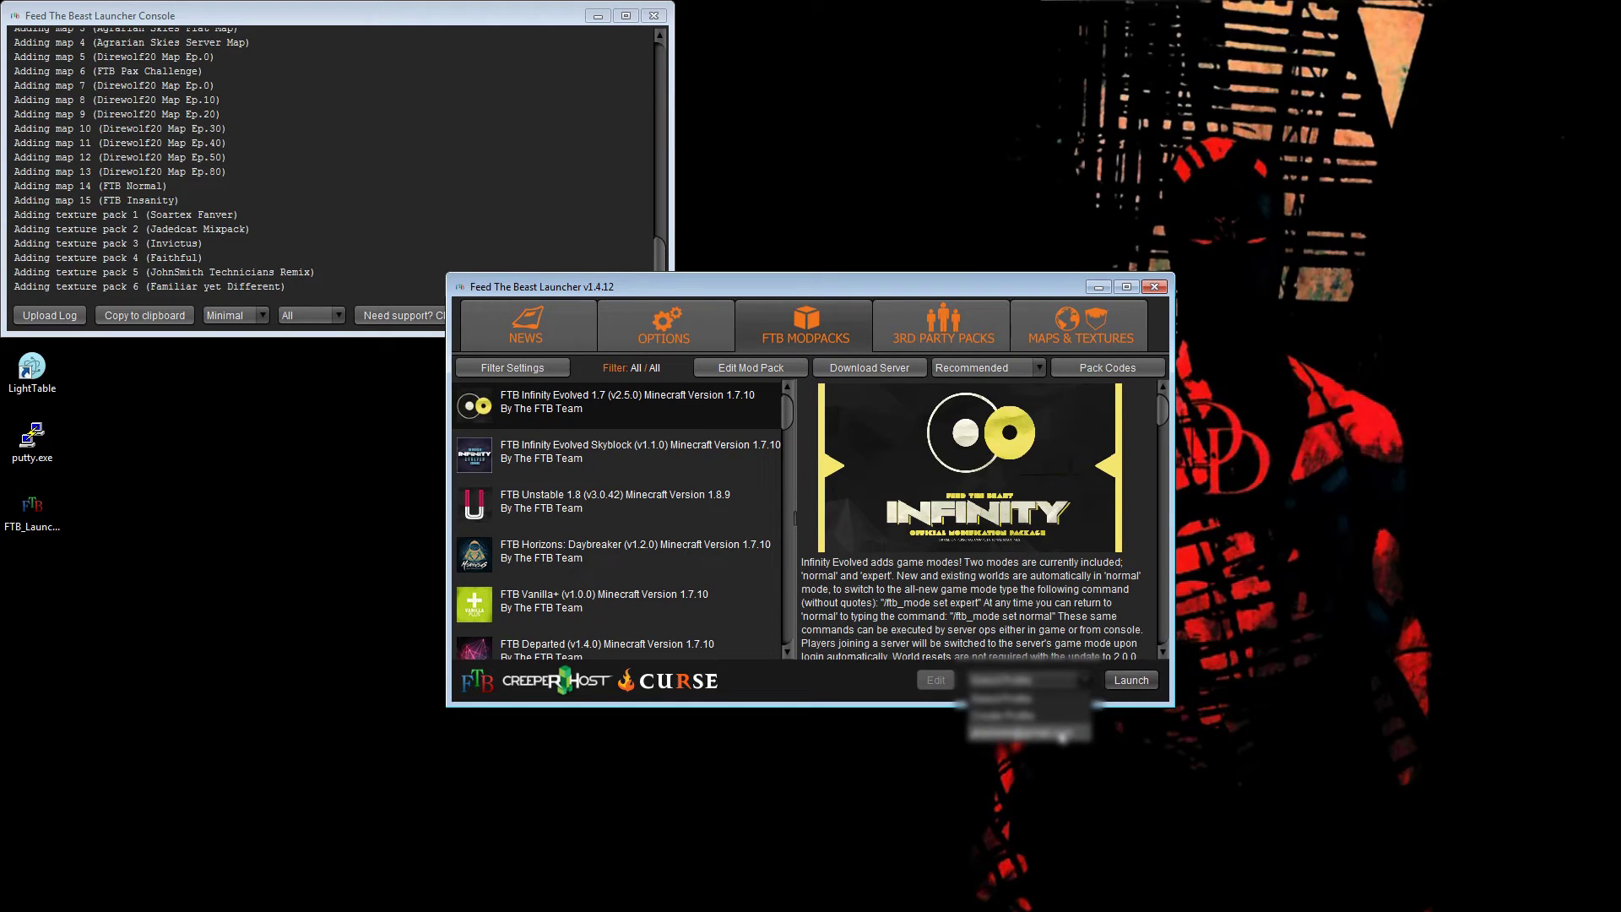
pyautogui.click(1050, 717)
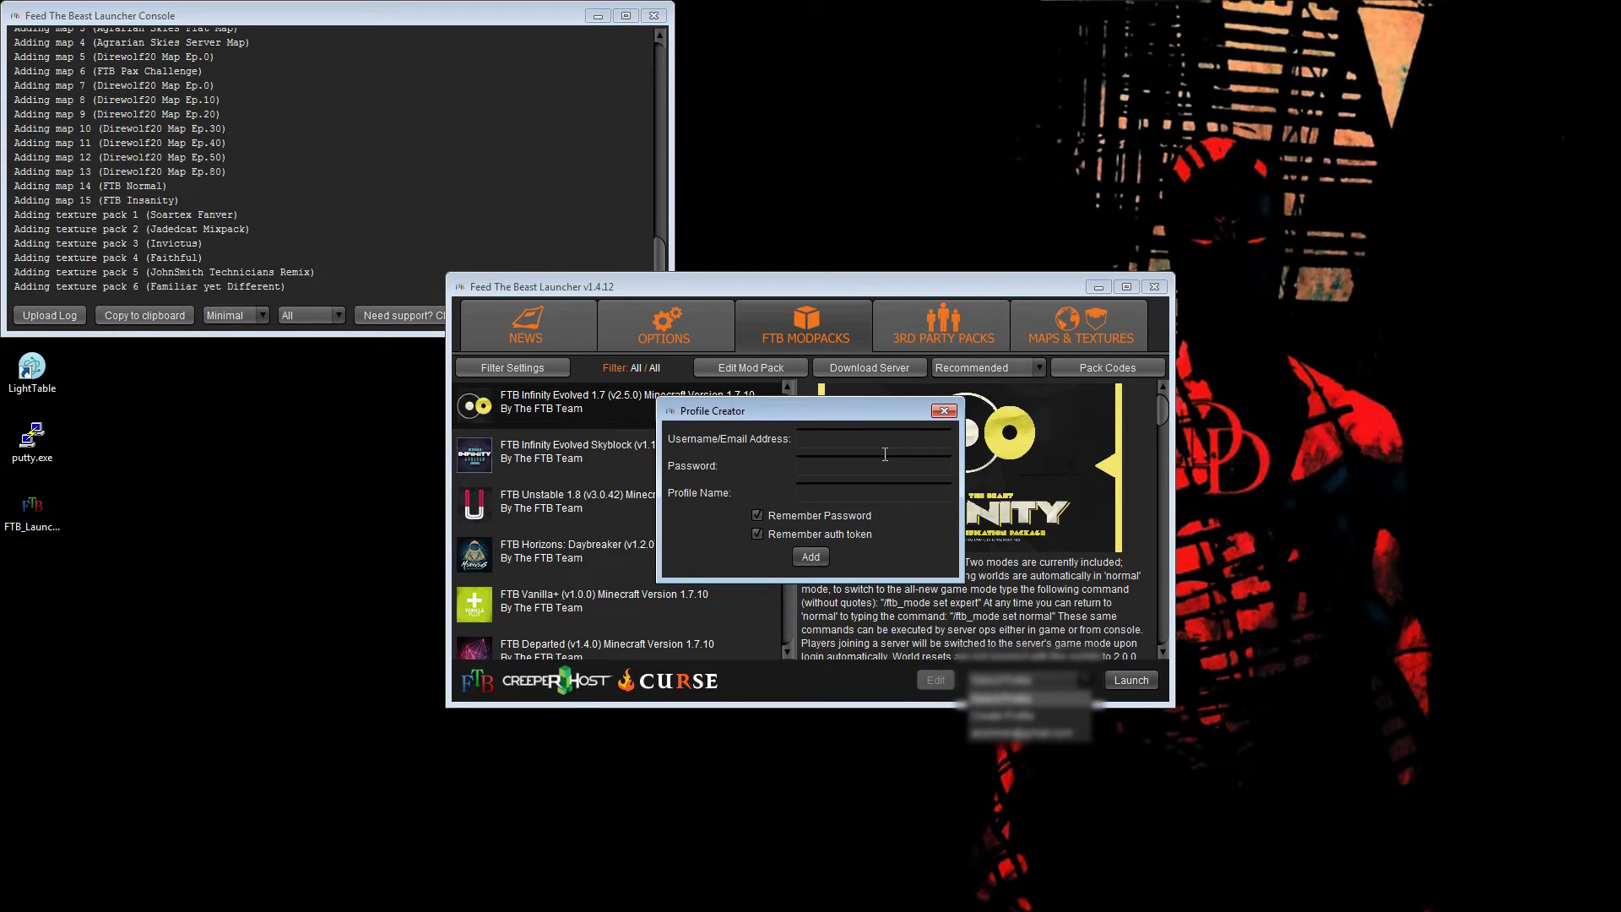
pyautogui.press('Tab')
pyautogui.write('****')
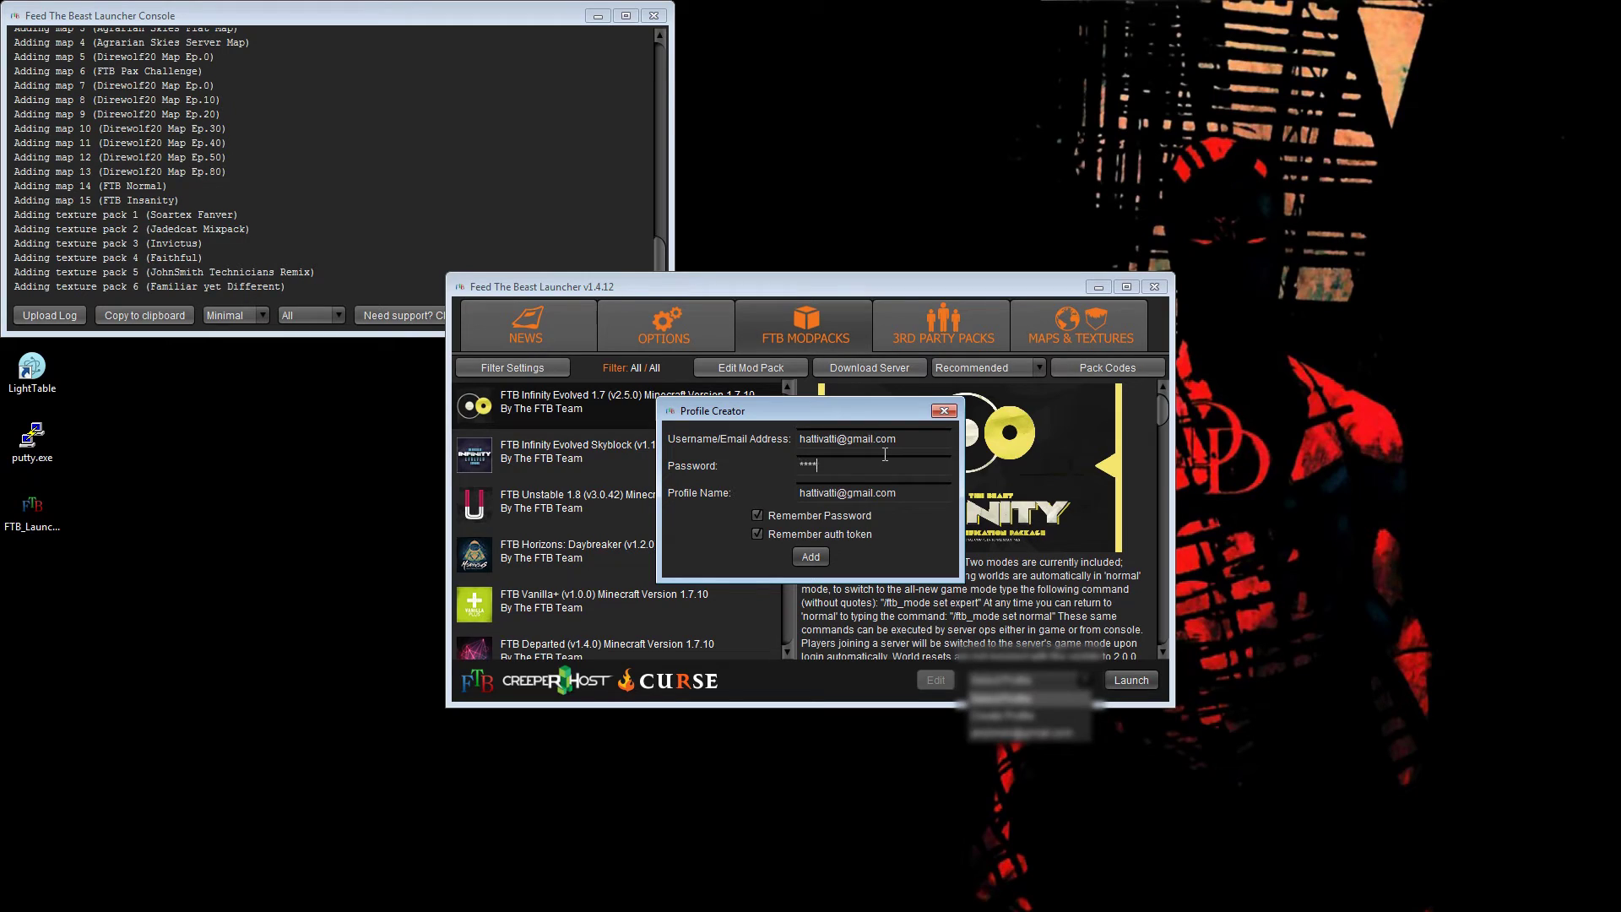
pyautogui.write('*************')
pyautogui.click(943, 410)
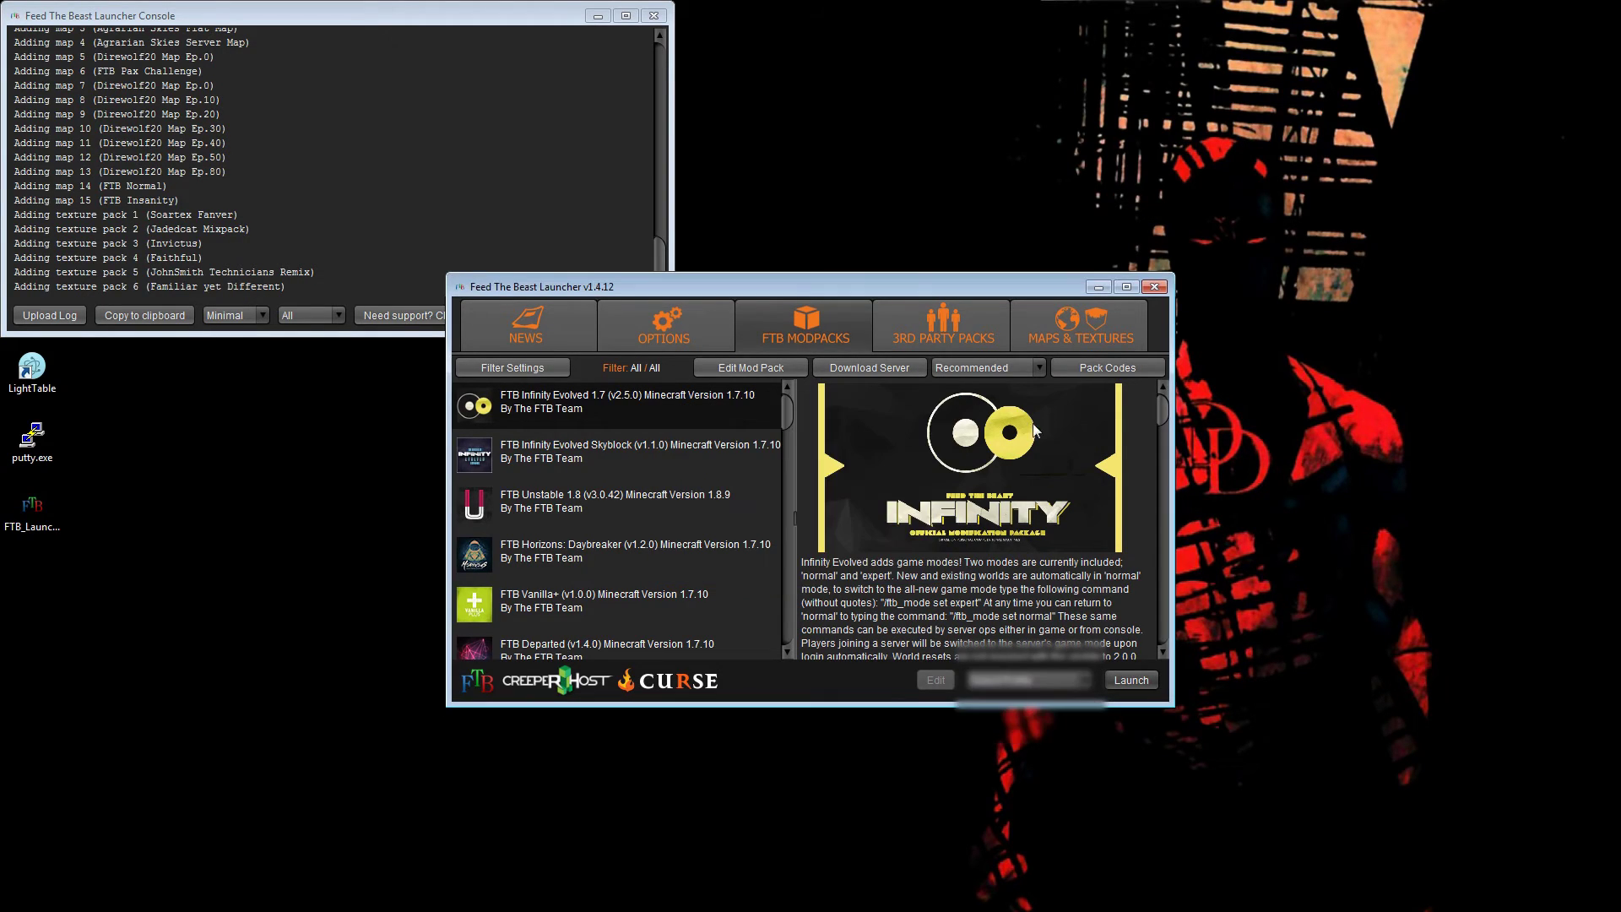
# - Select the newly created profile and launch FTB Infinity Evolved
pyautogui.click(1081, 681)
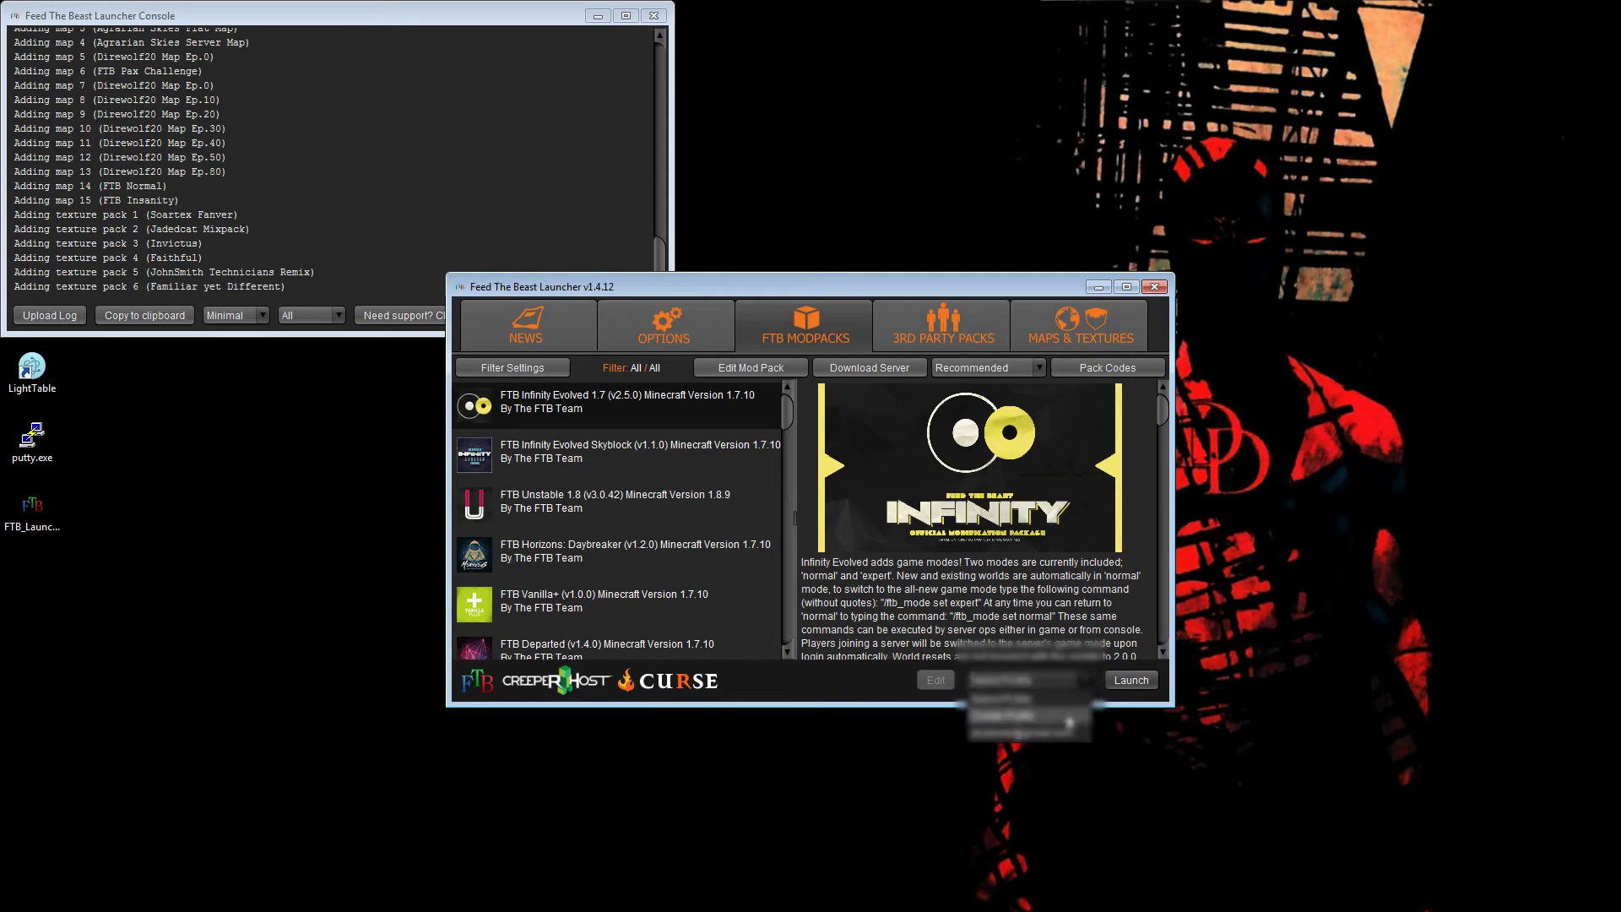
pyautogui.click(1068, 733)
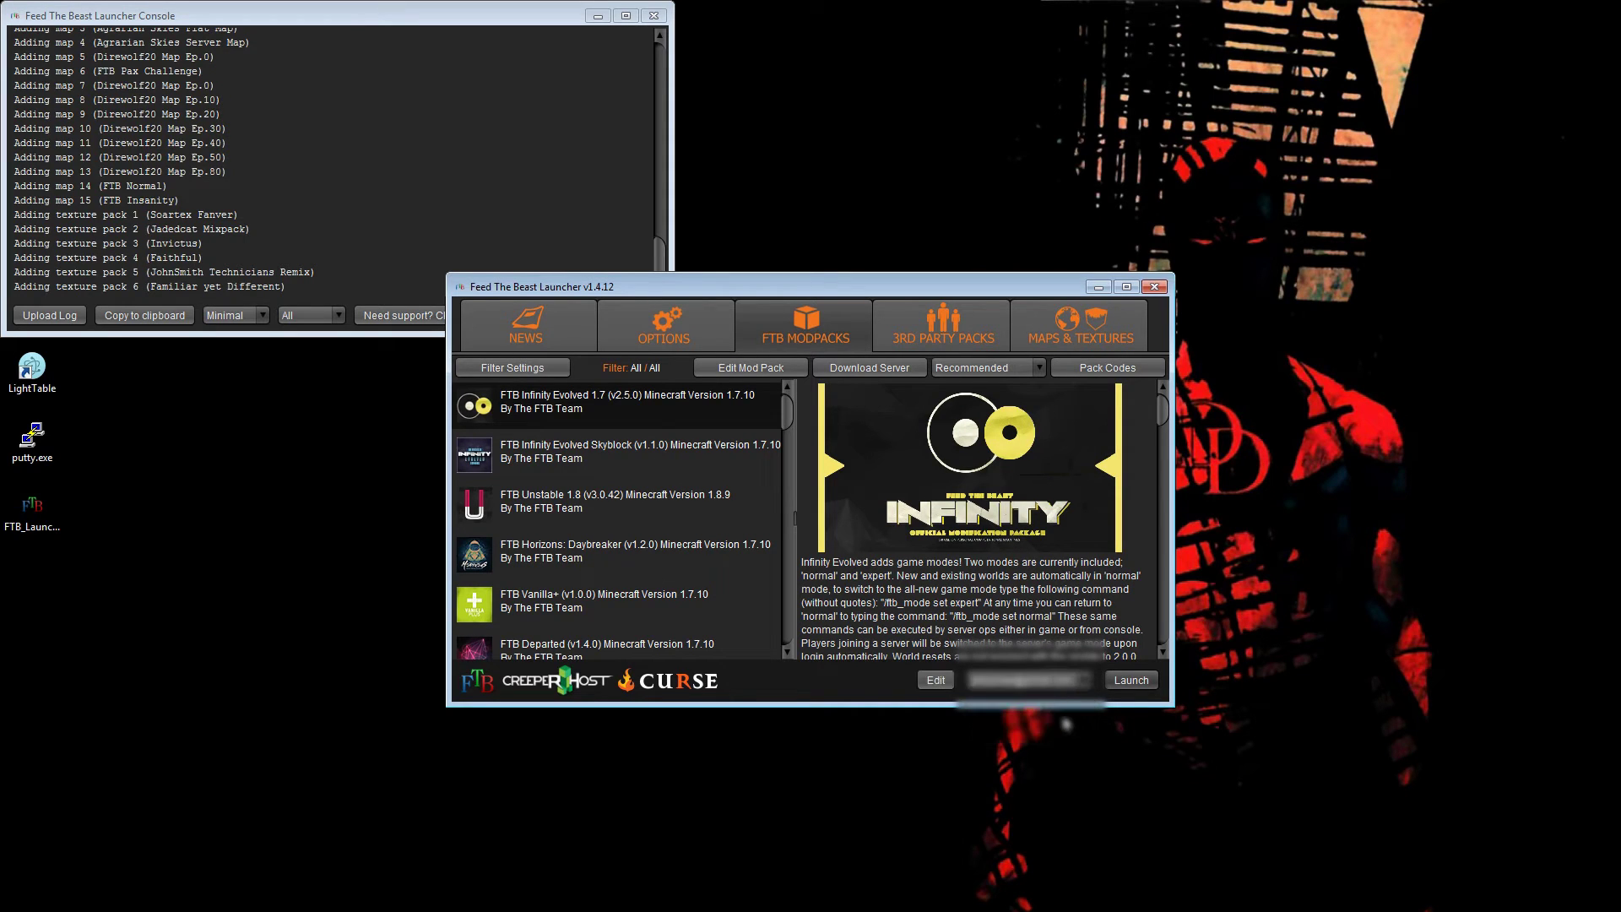
pyautogui.click(1131, 680)
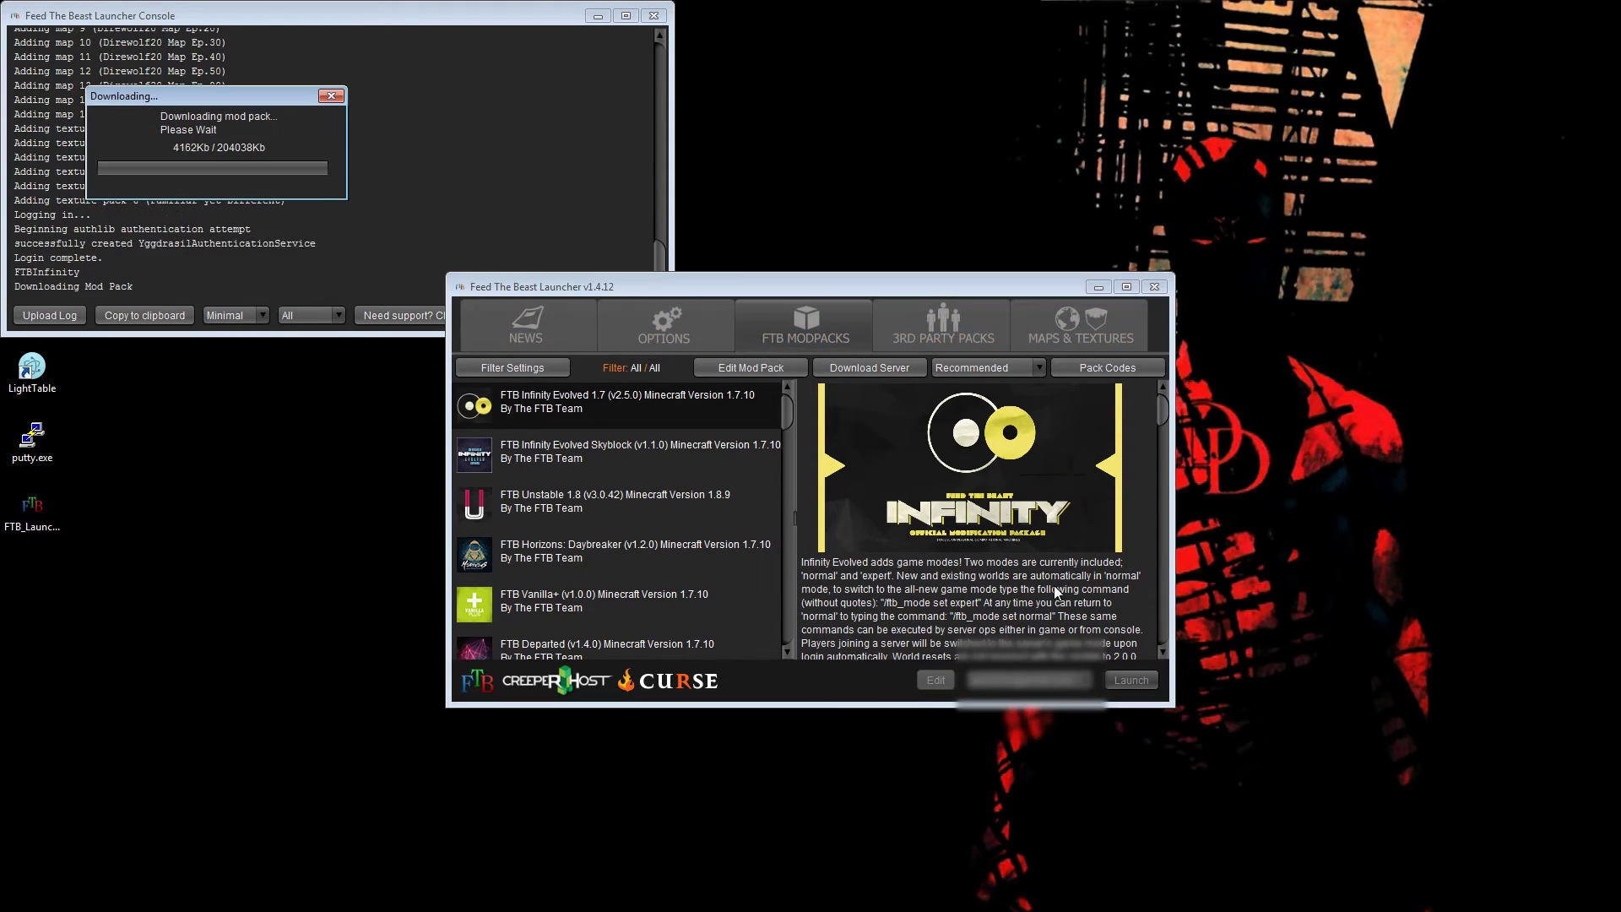
# - Move the download progress and launcher windows aside while Infinity Evolved downloads and Minecraft starts
pyautogui.moveTo(271, 100); pyautogui.dragTo(892, 143)
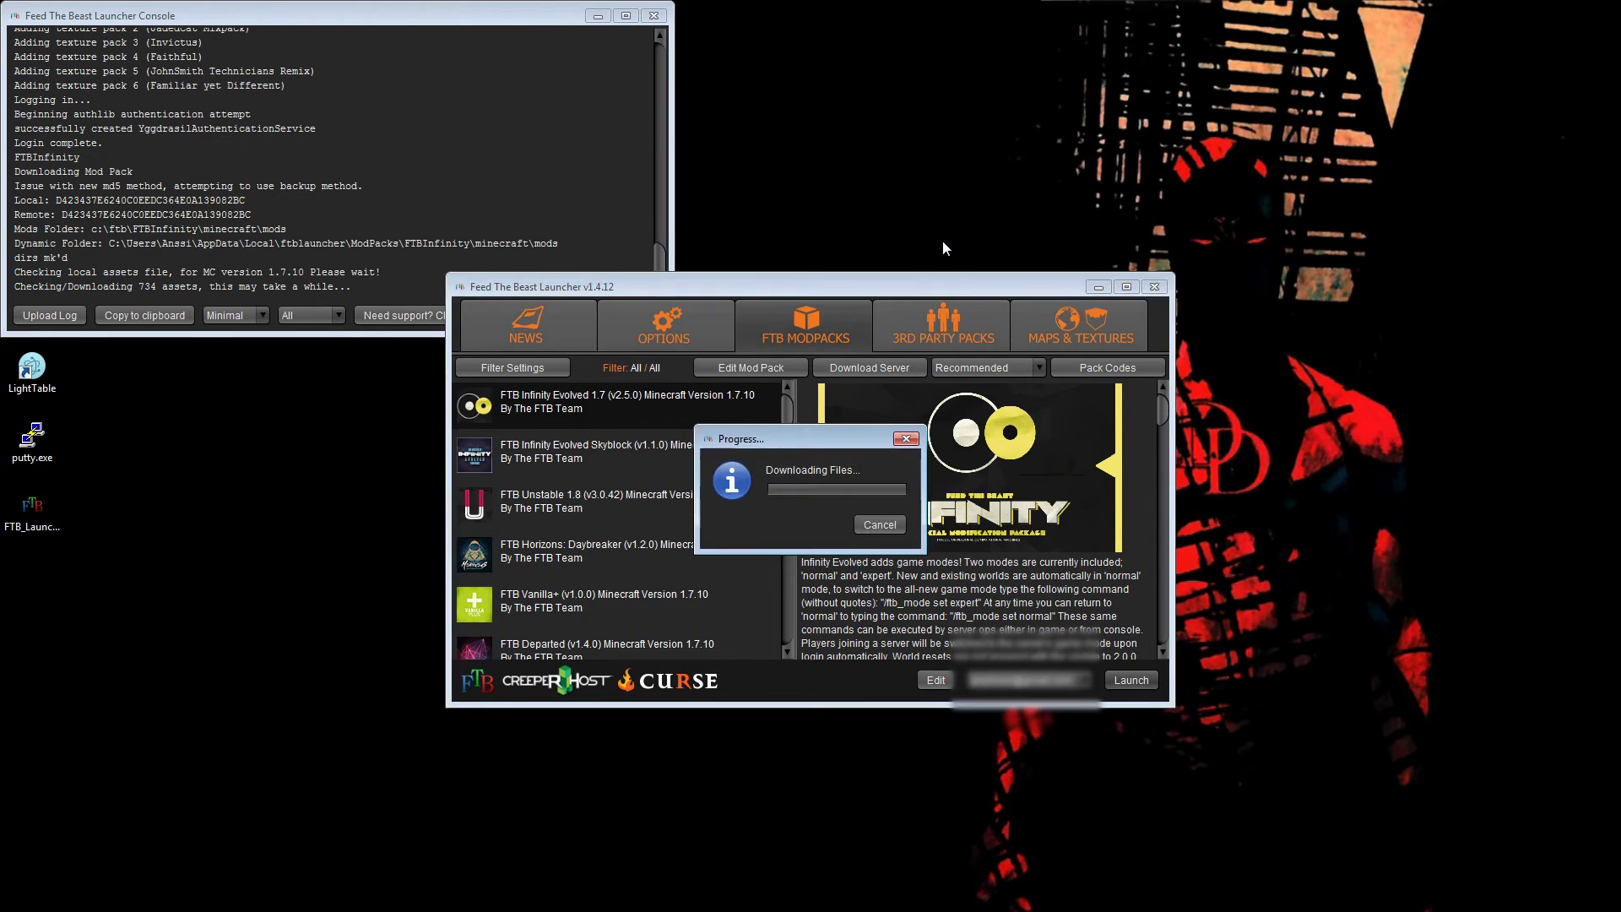
pyautogui.moveTo(903, 283); pyautogui.dragTo(1145, 122)
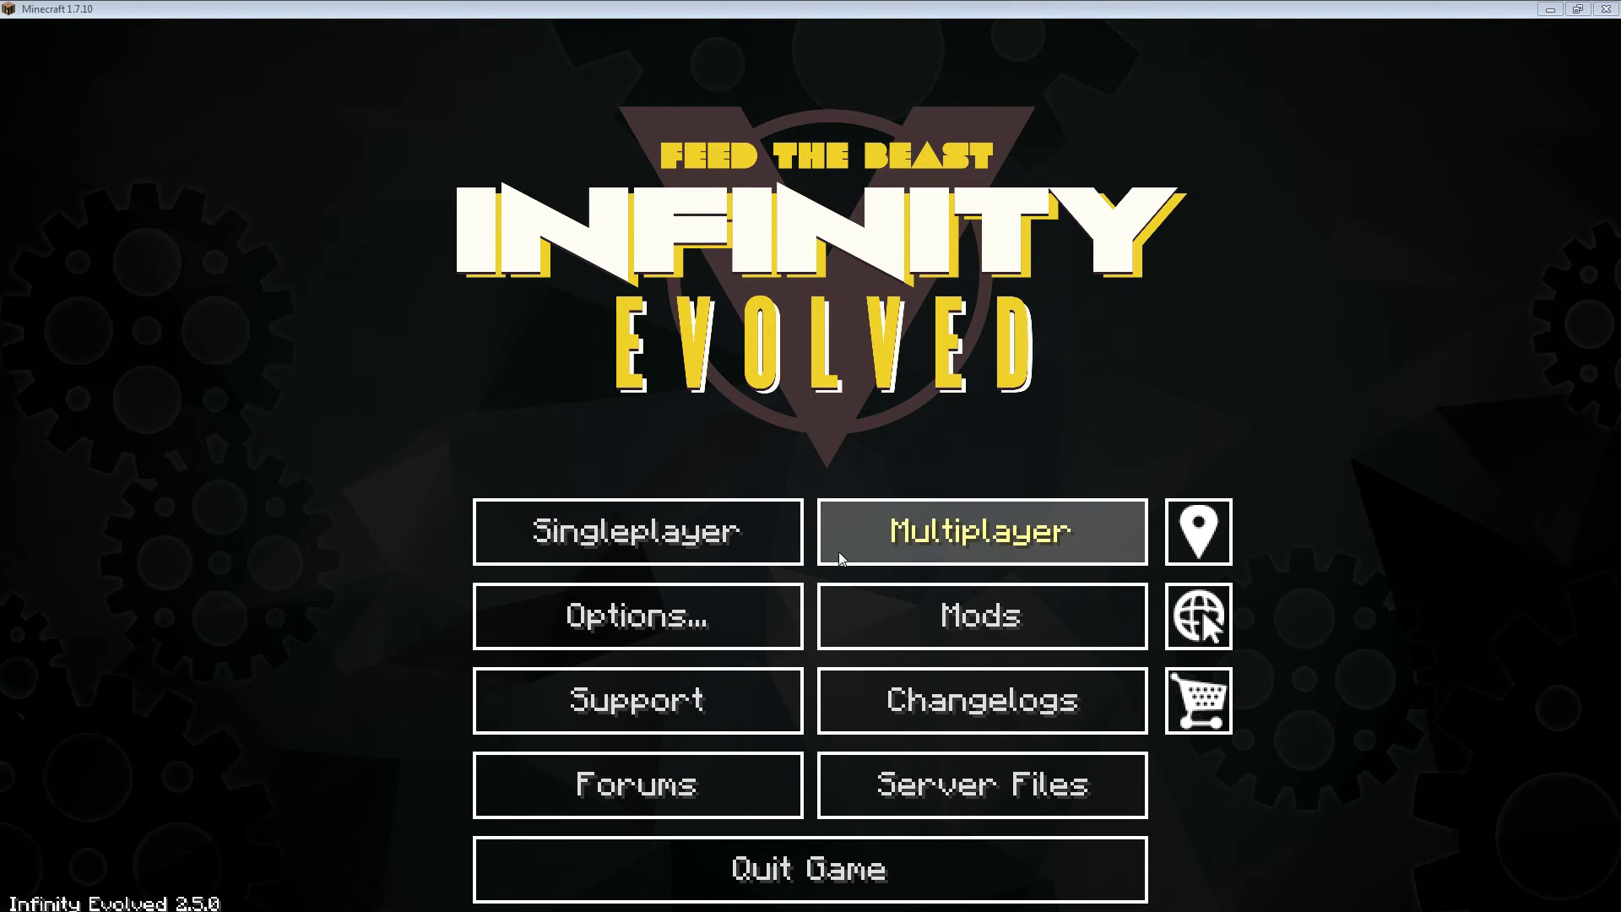
# - Set Minecraft's Master Volume to OFF under Music & Sounds and return to Options
pyautogui.click(701, 611)
pyautogui.click(697, 454)
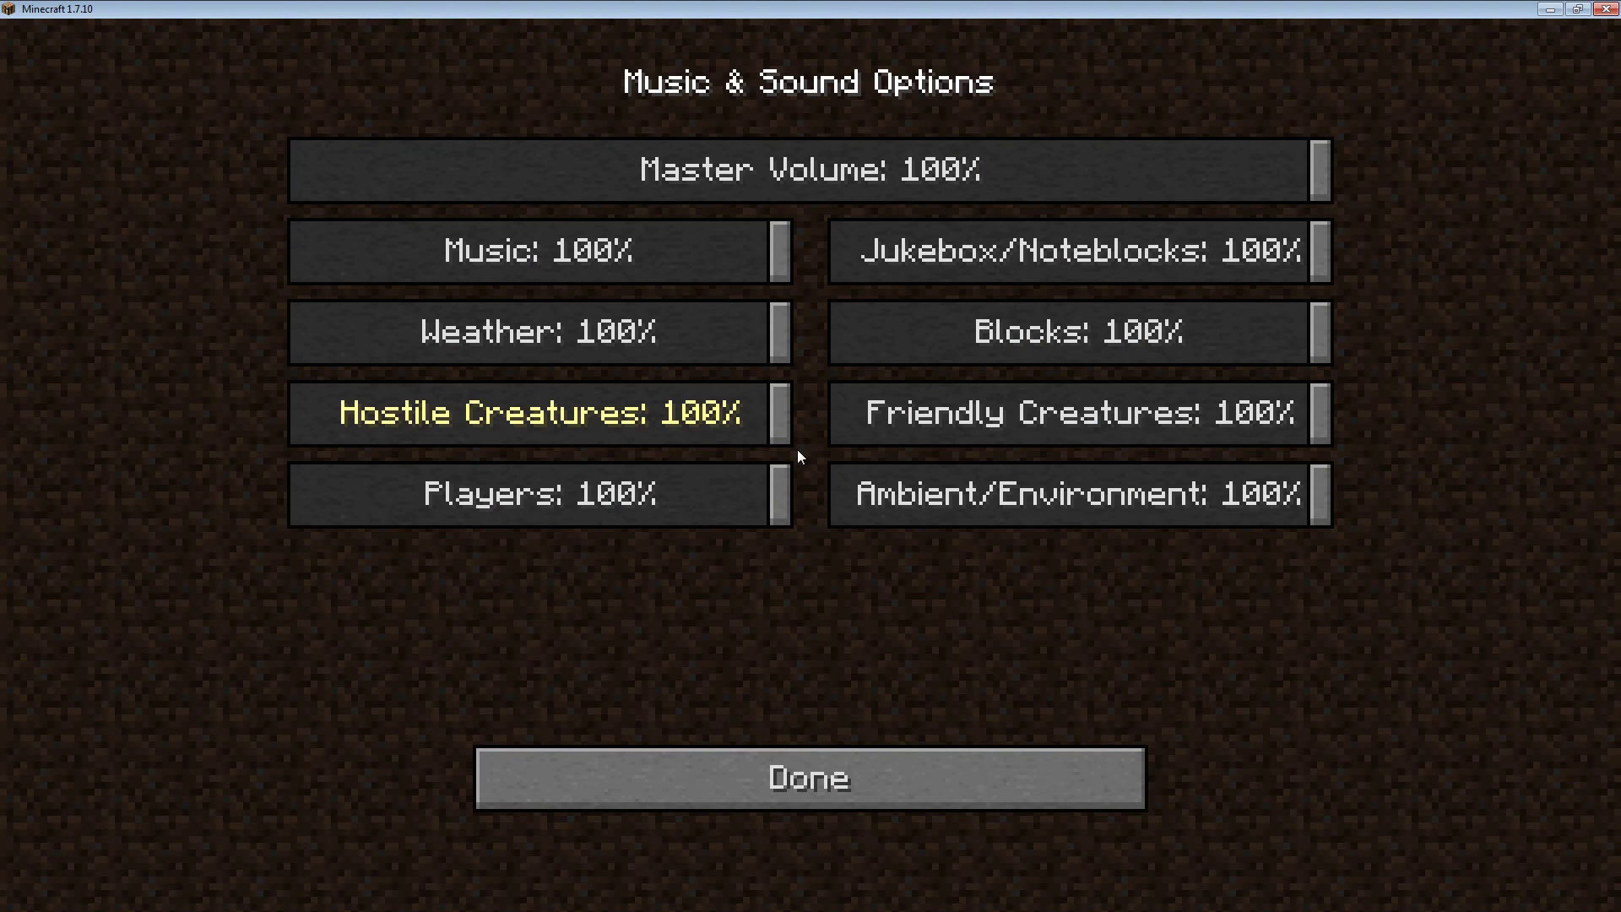
pyautogui.moveTo(1322, 181); pyautogui.dragTo(255, 181)
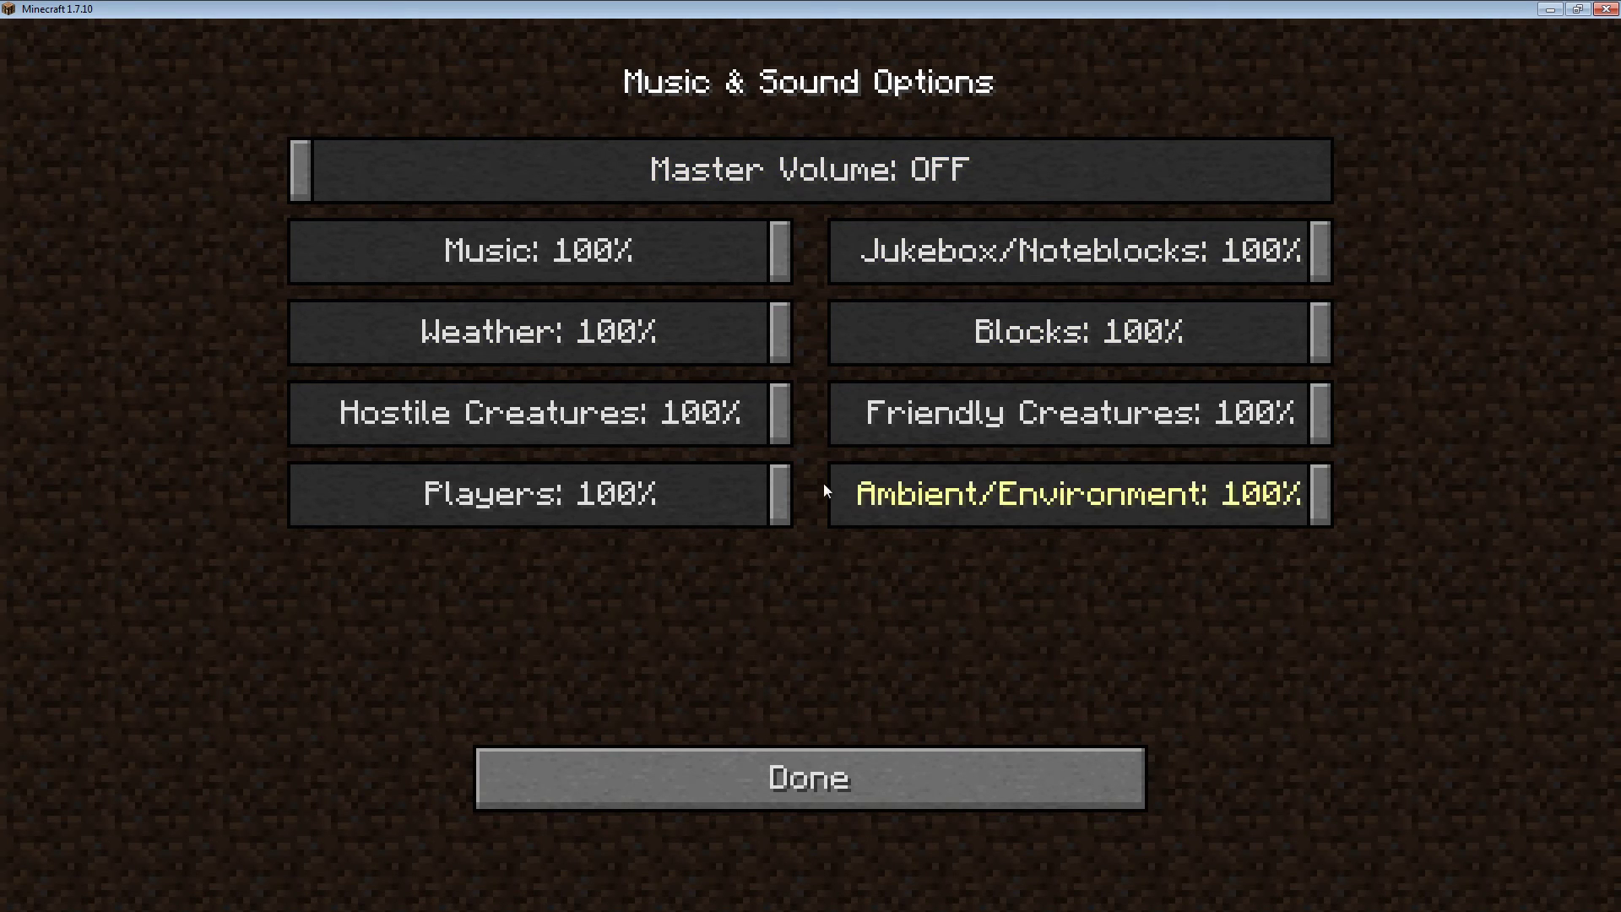
pyautogui.click(775, 799)
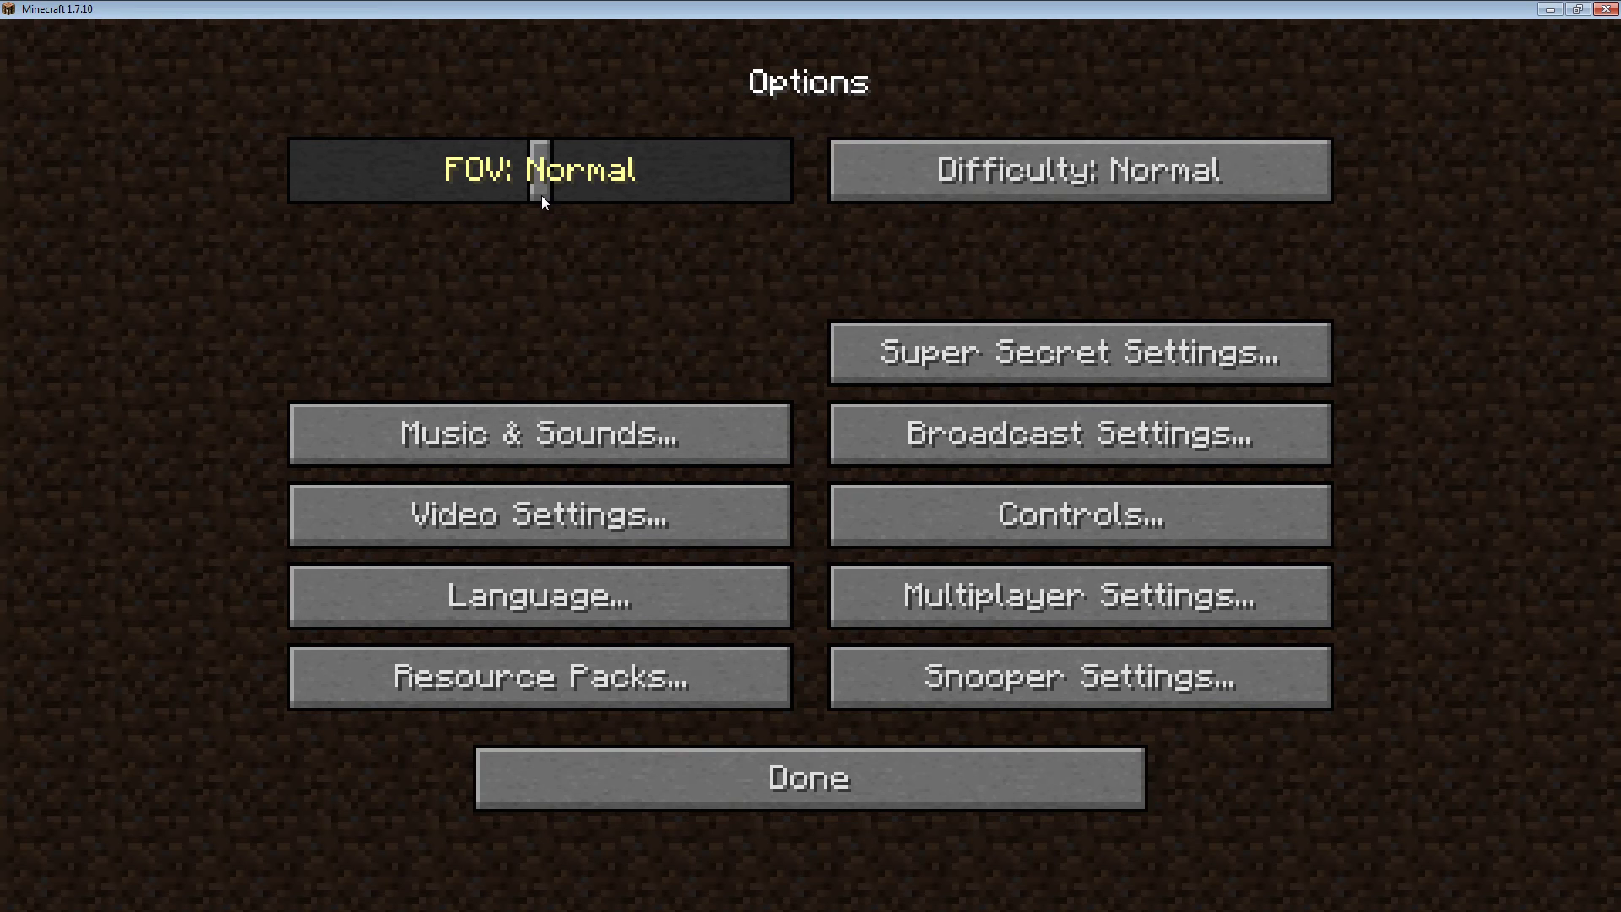
# - Widen the FOV slider to 90, then go to Video Settings
pyautogui.moveTo(542, 195); pyautogui.dragTo(660, 199)
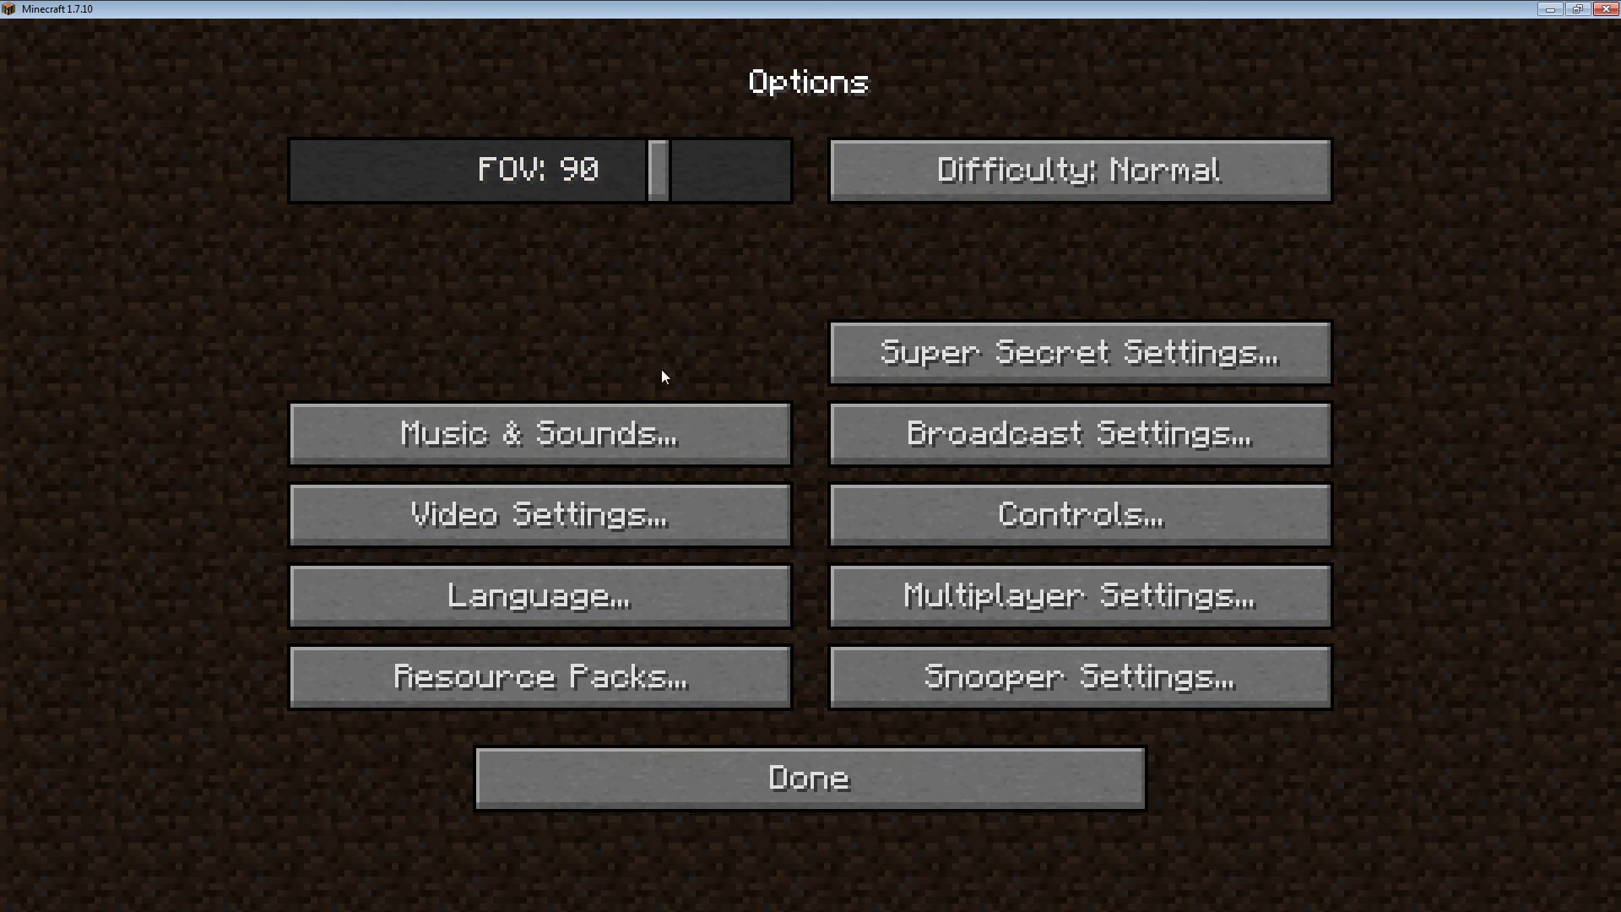
pyautogui.click(639, 517)
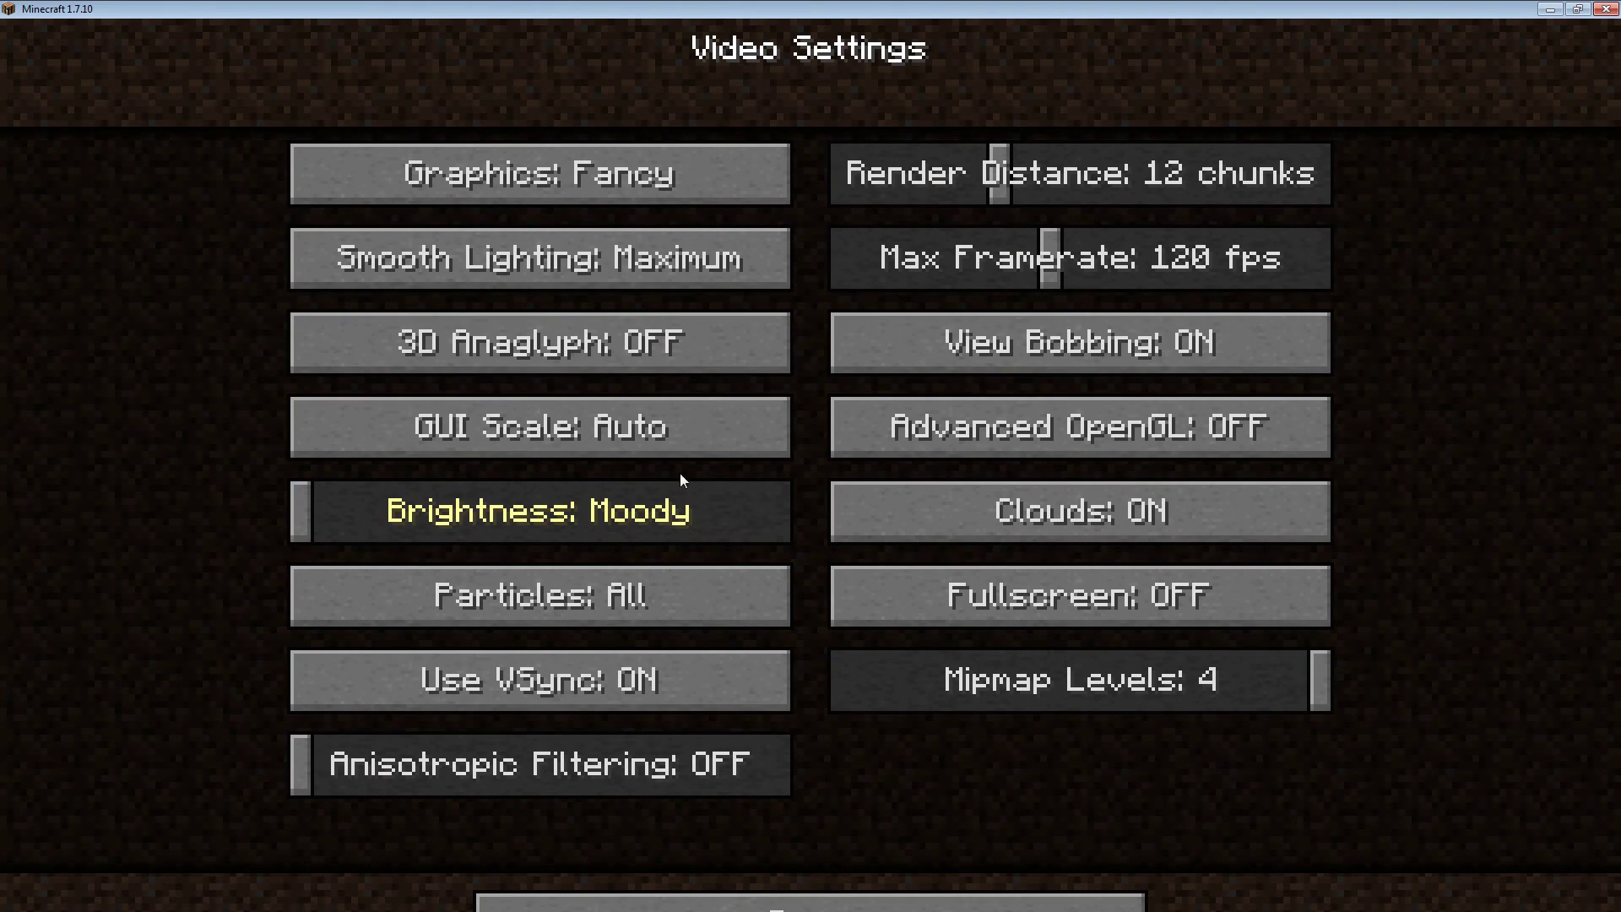
# - In Video Settings, switch View Bobbing OFF, Advanced OpenGL ON, and Anisotropic Filtering to 16
pyautogui.click(1140, 349)
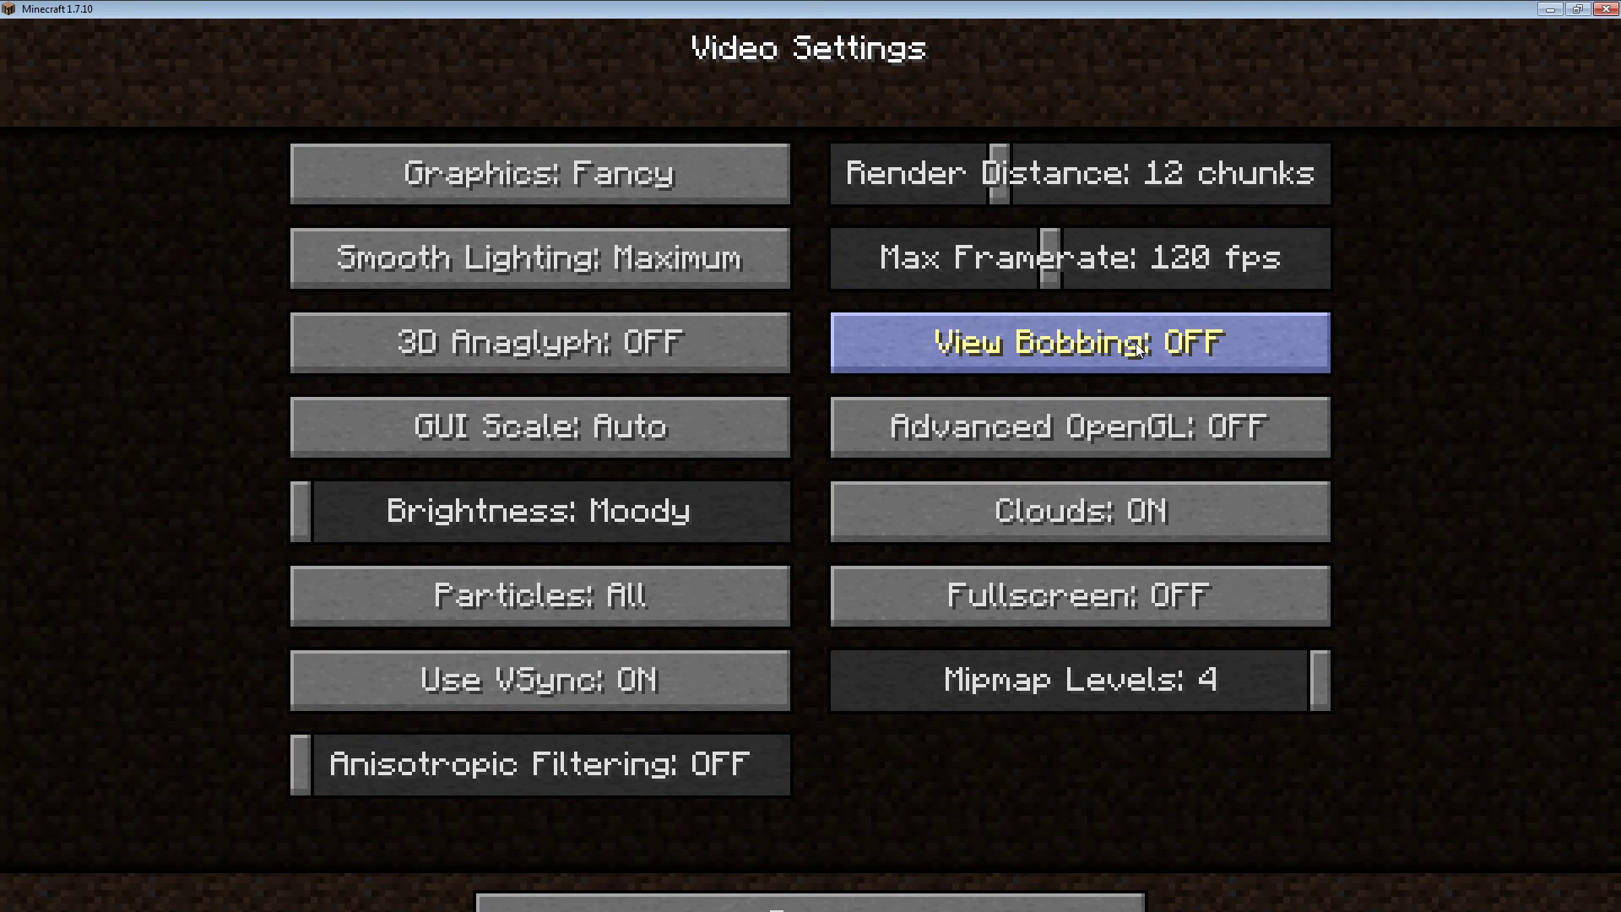
pyautogui.click(1146, 427)
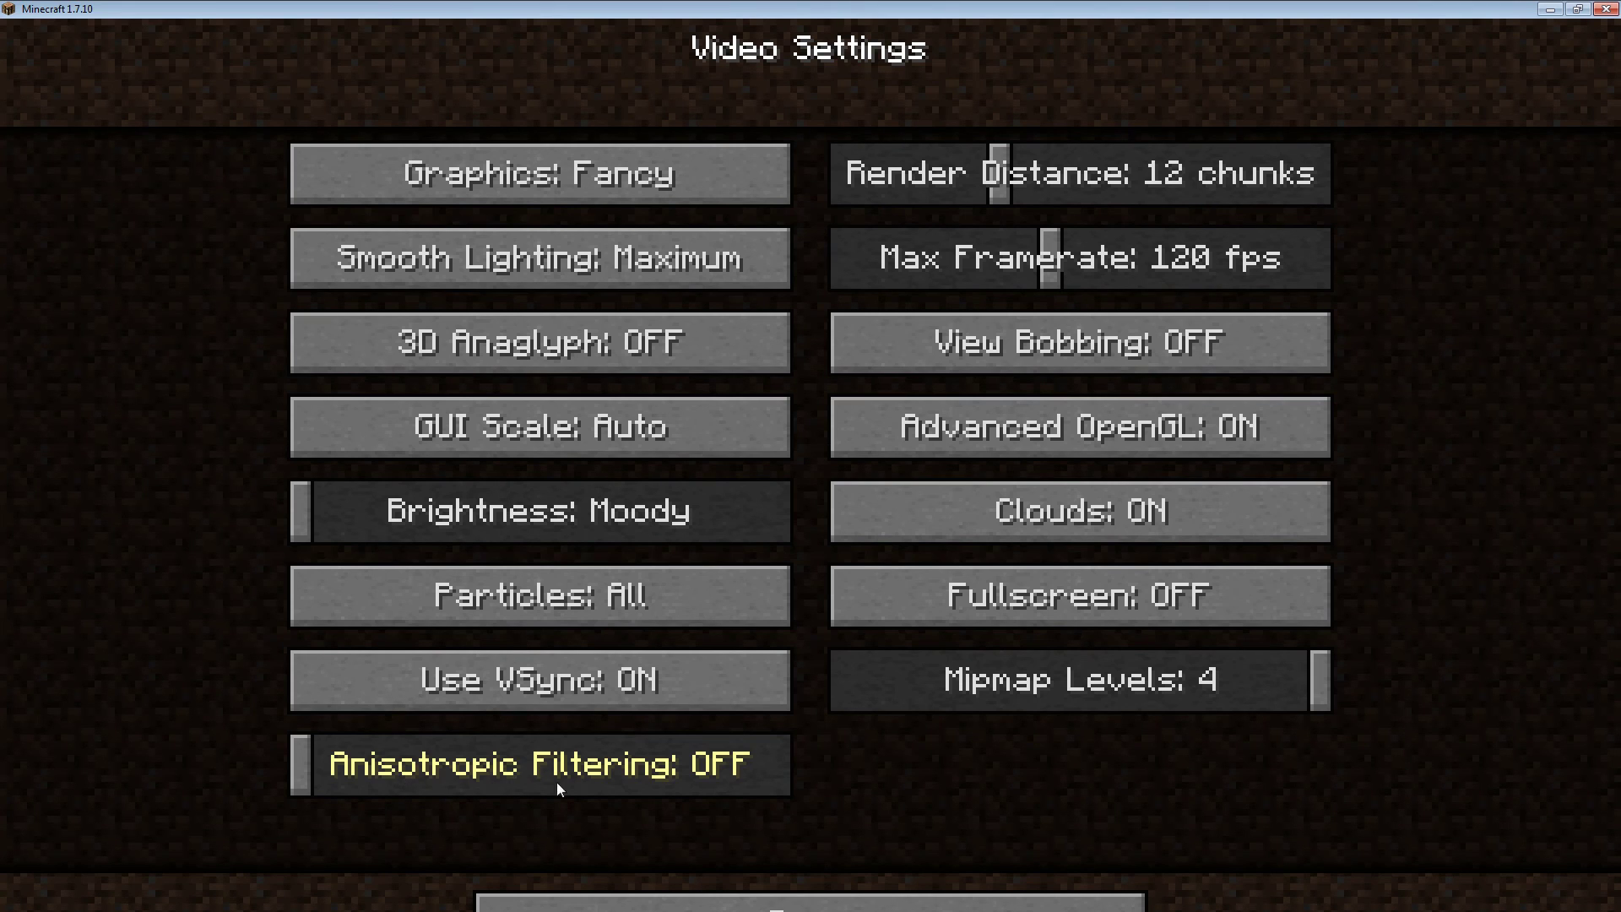
pyautogui.click(787, 790)
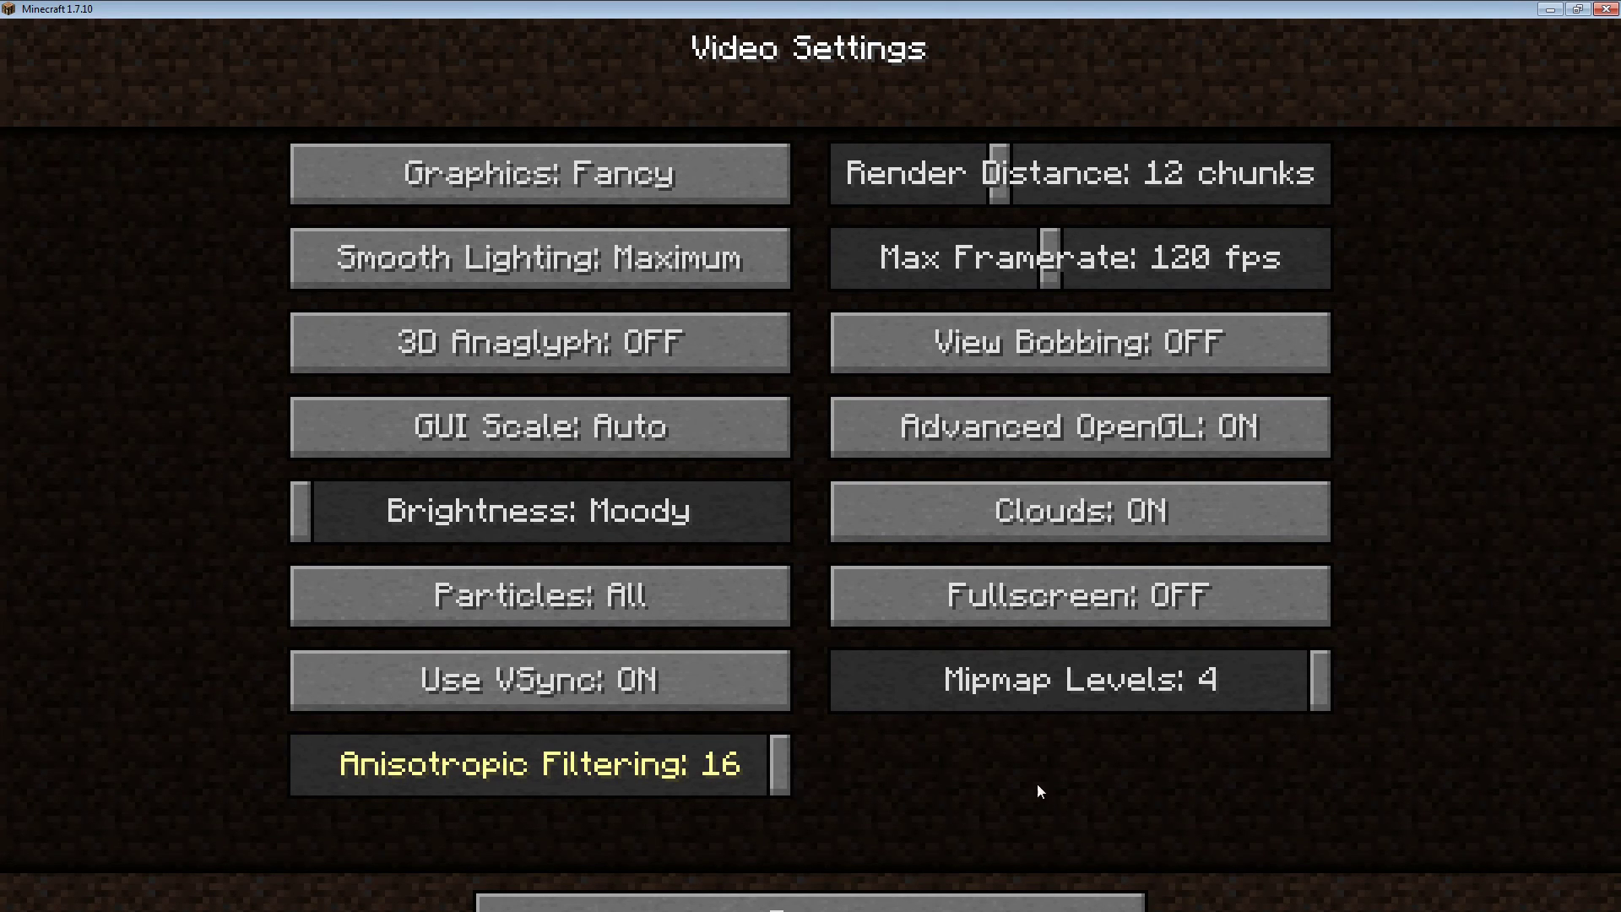